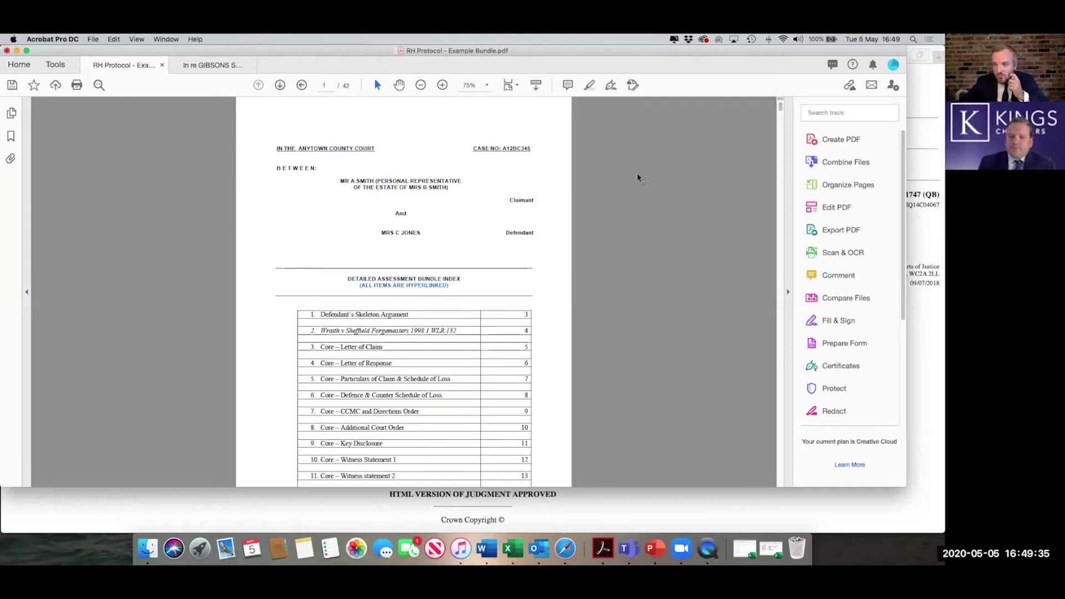
- Open the Create PDF tool from the full Tools list
left_click(55, 65)
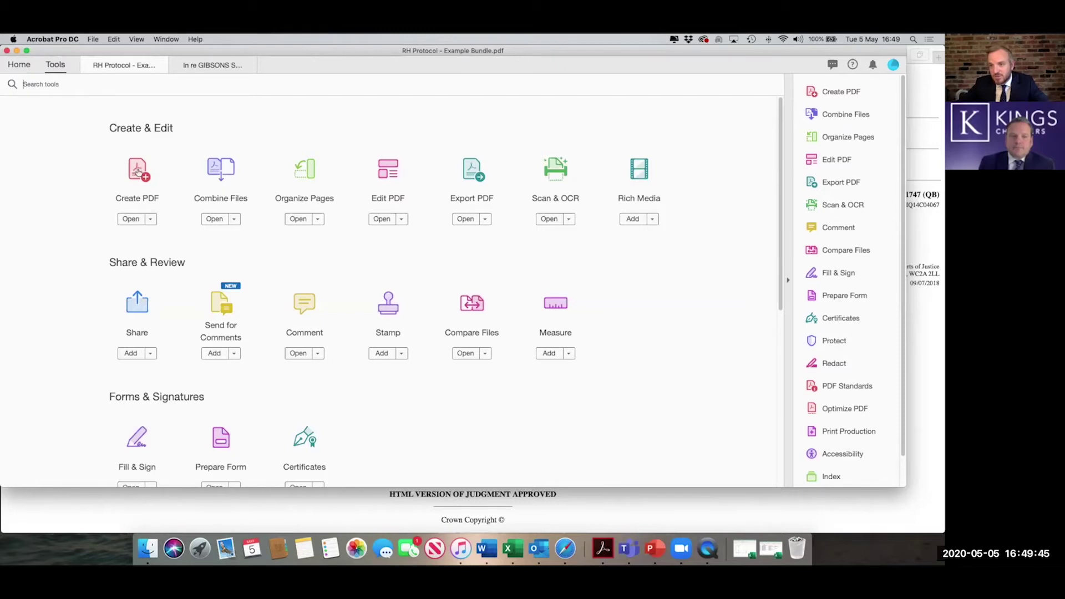
left_click(141, 172)
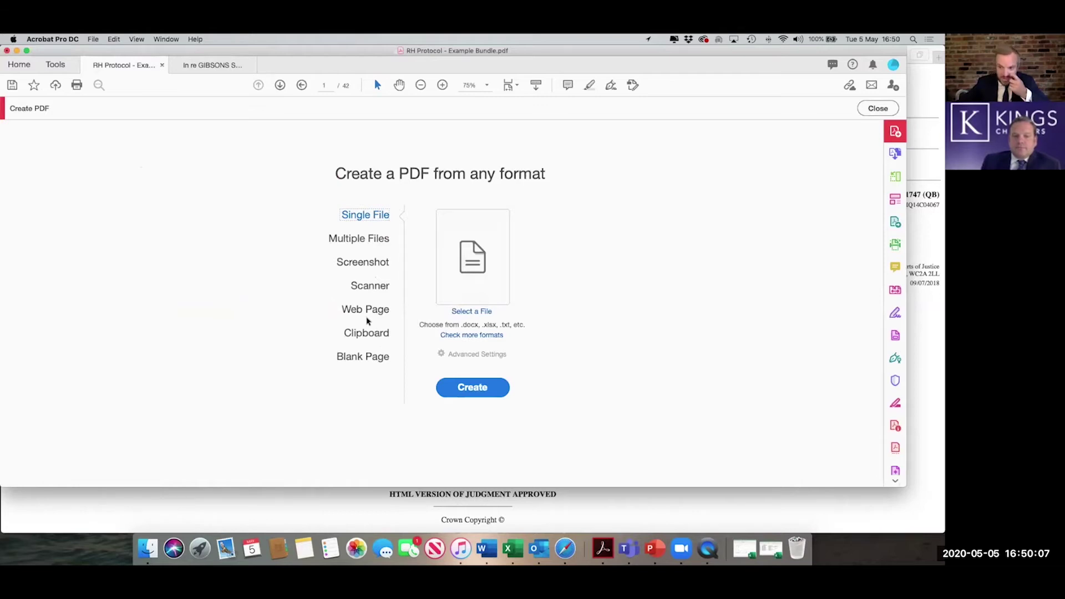
- Convert the bailii.org JXA v Kettering web page into a 5-page PDF and scroll through it
left_click(368, 309)
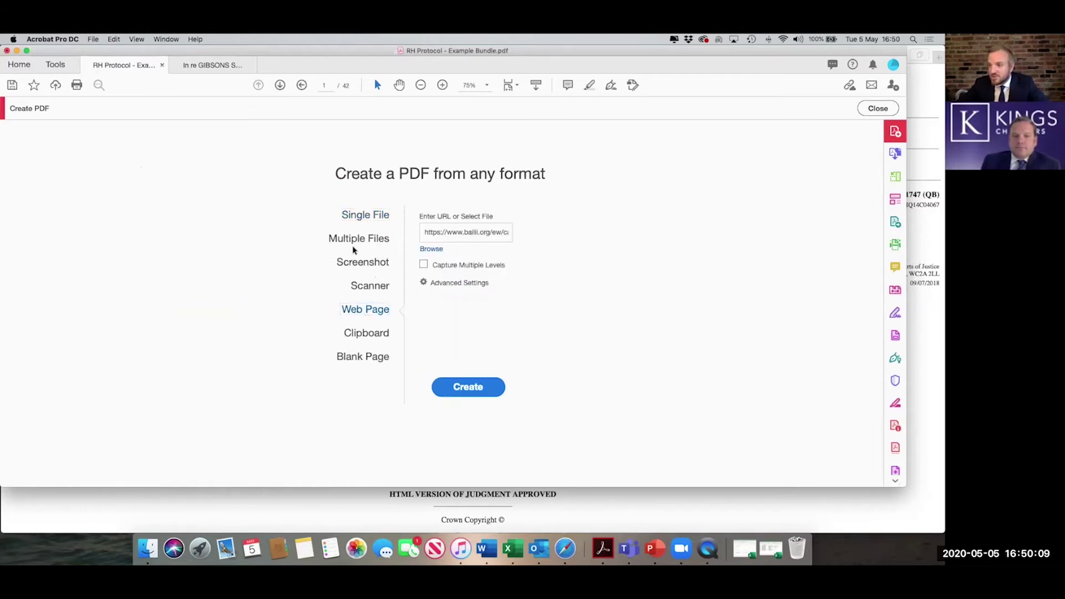
left_click(475, 233)
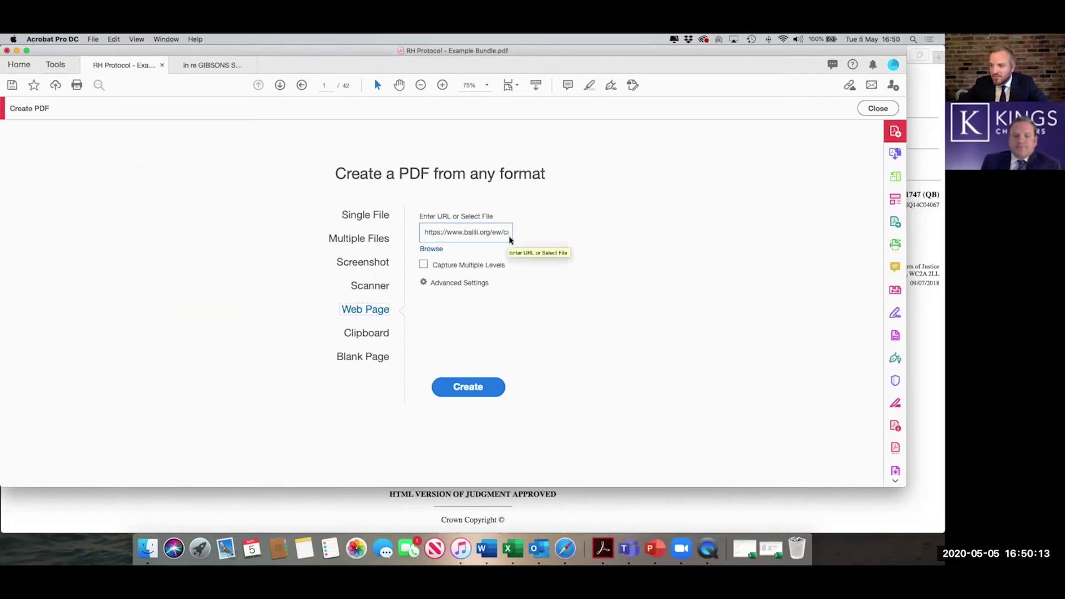
left_click(460, 390)
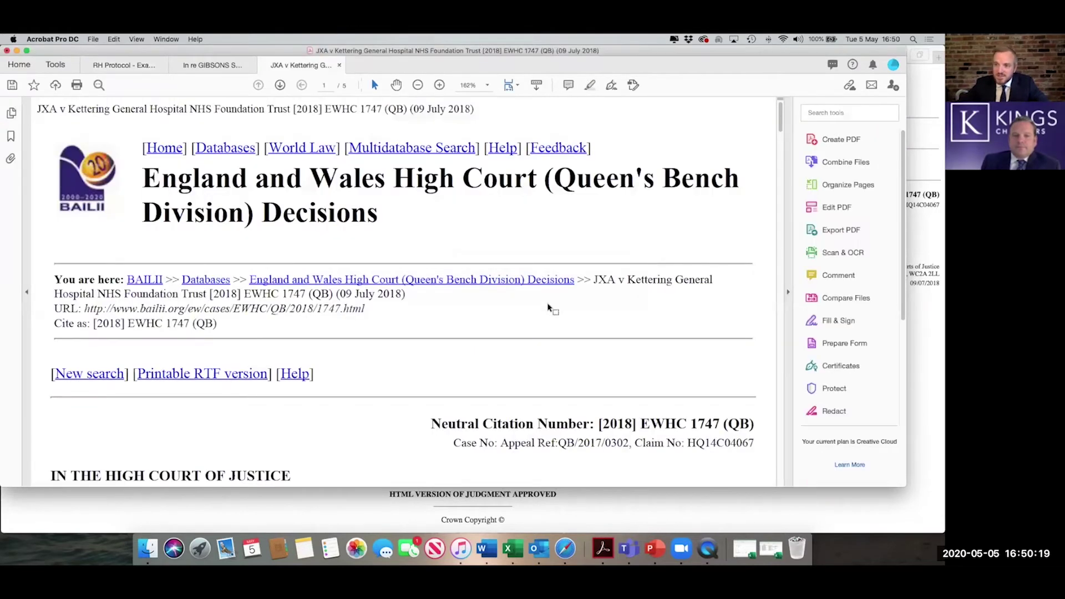
scroll(591, 279, "down", 8)
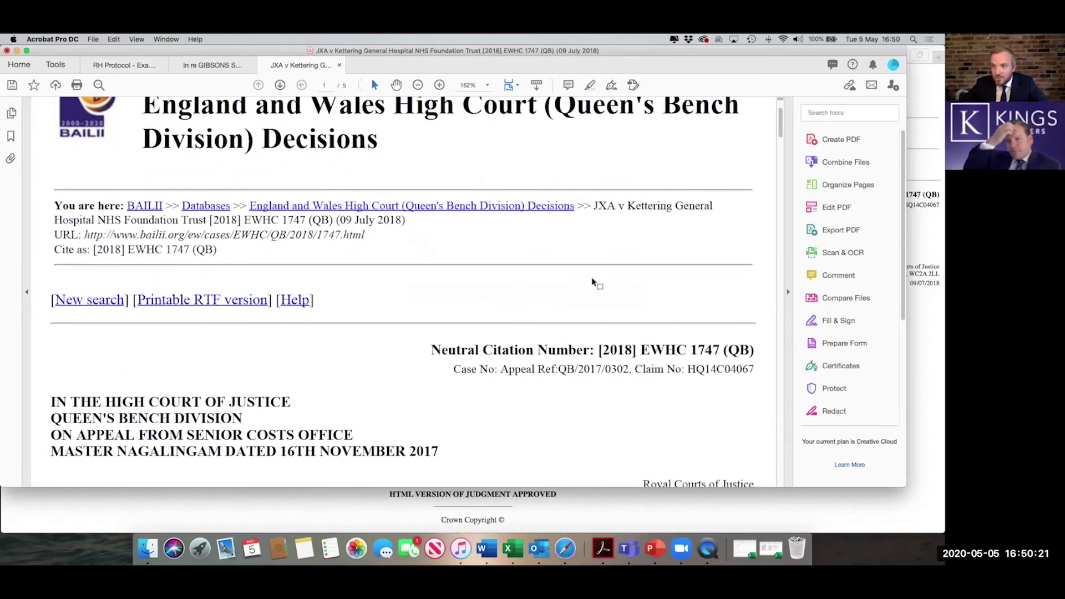
scroll(591, 279, "down", 10)
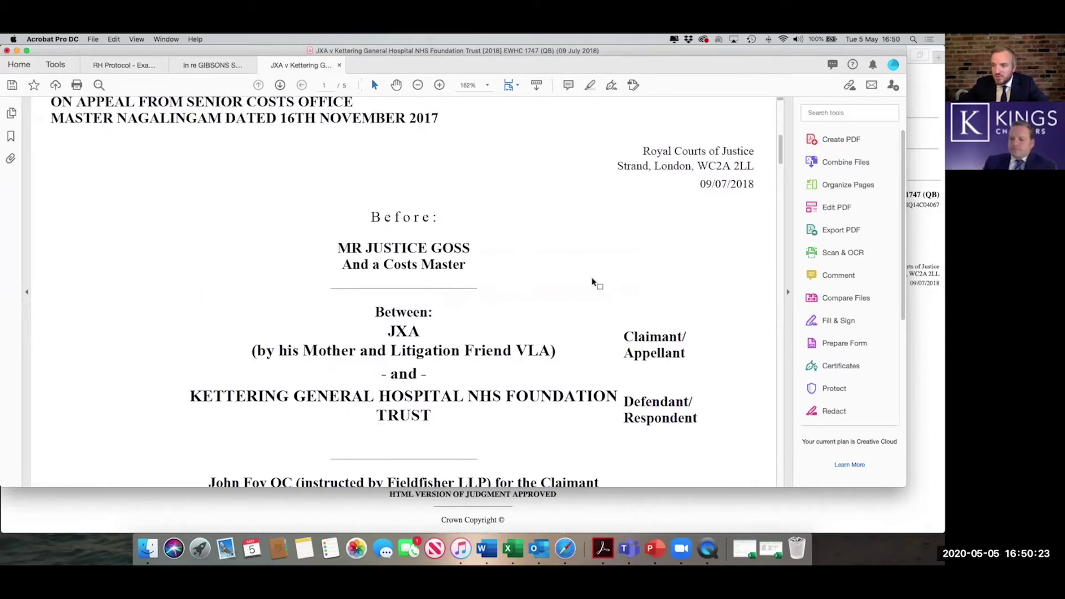
scroll(592, 279, "down", 14)
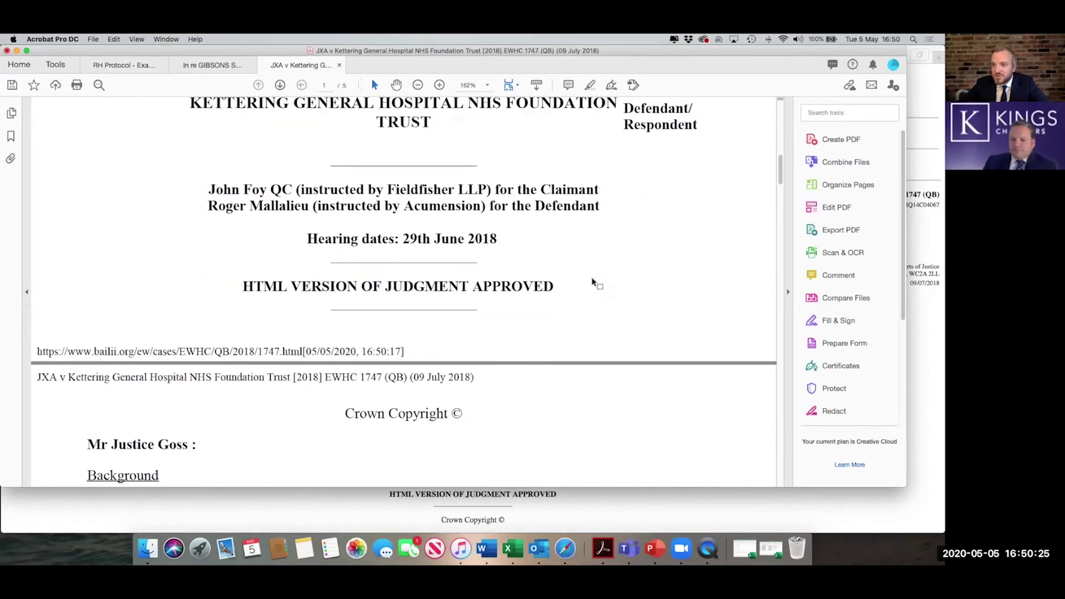
scroll(591, 279, "down", 4)
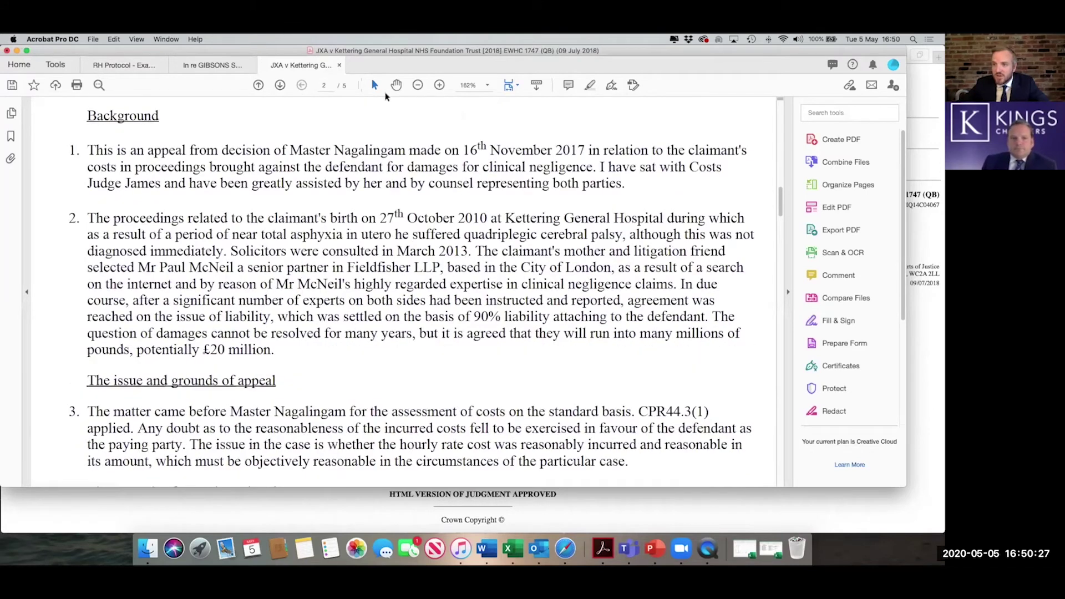
- Discard the JXA judgment PDF unsaved and reopen Create PDF from the RH Protocol bundle
left_click(339, 67)
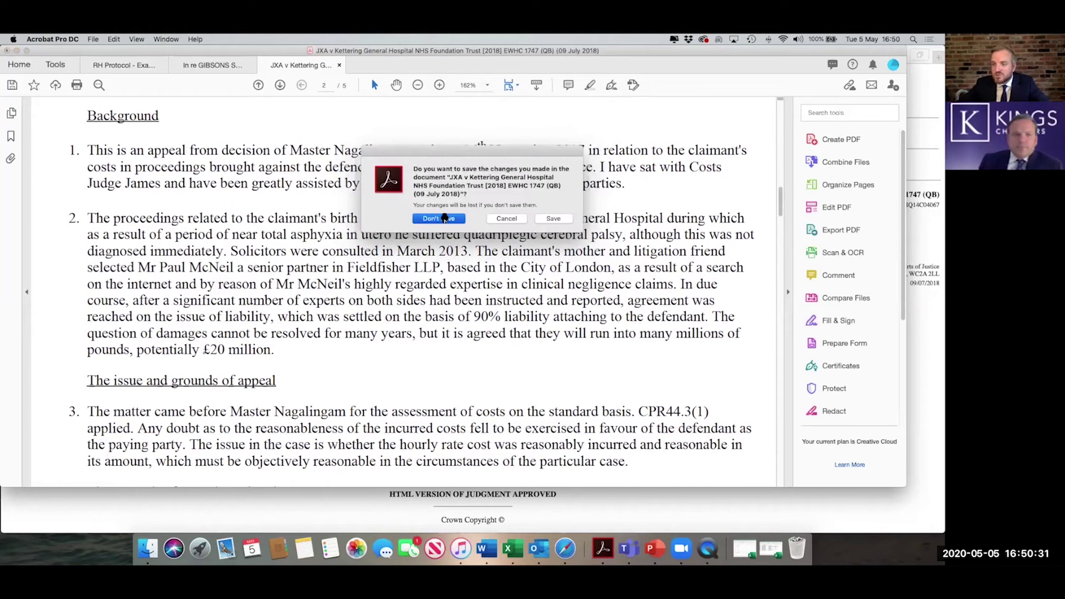
left_click(439, 219)
left_click(107, 65)
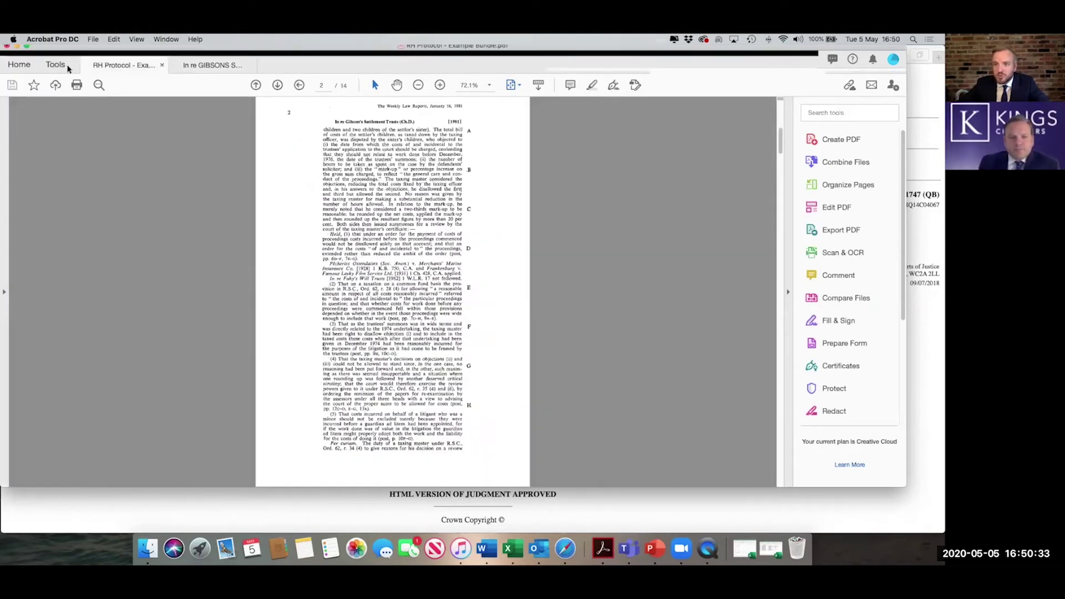
left_click(55, 64)
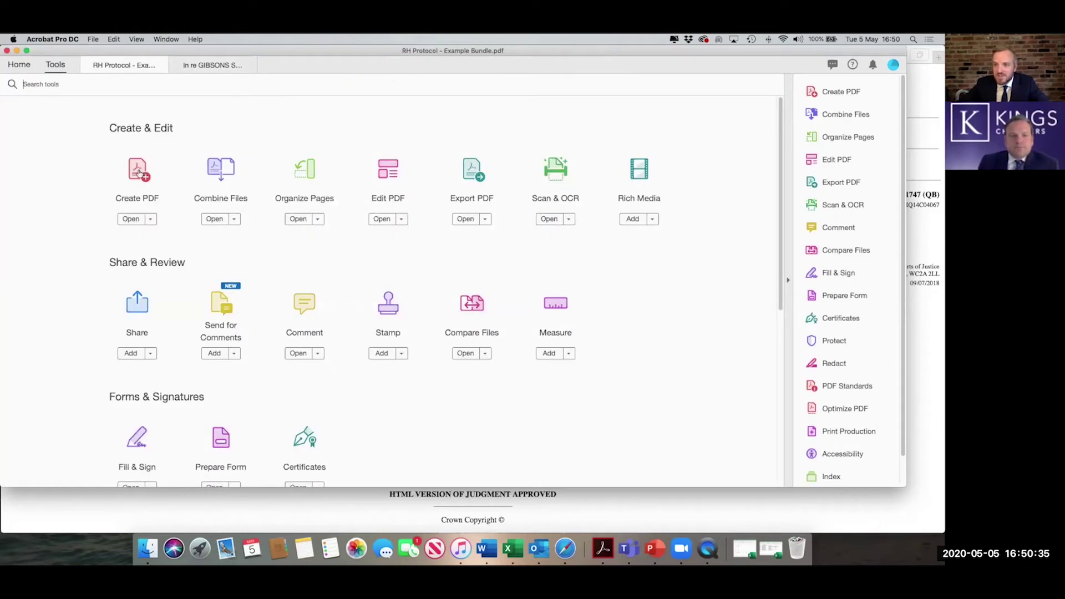
left_click(139, 173)
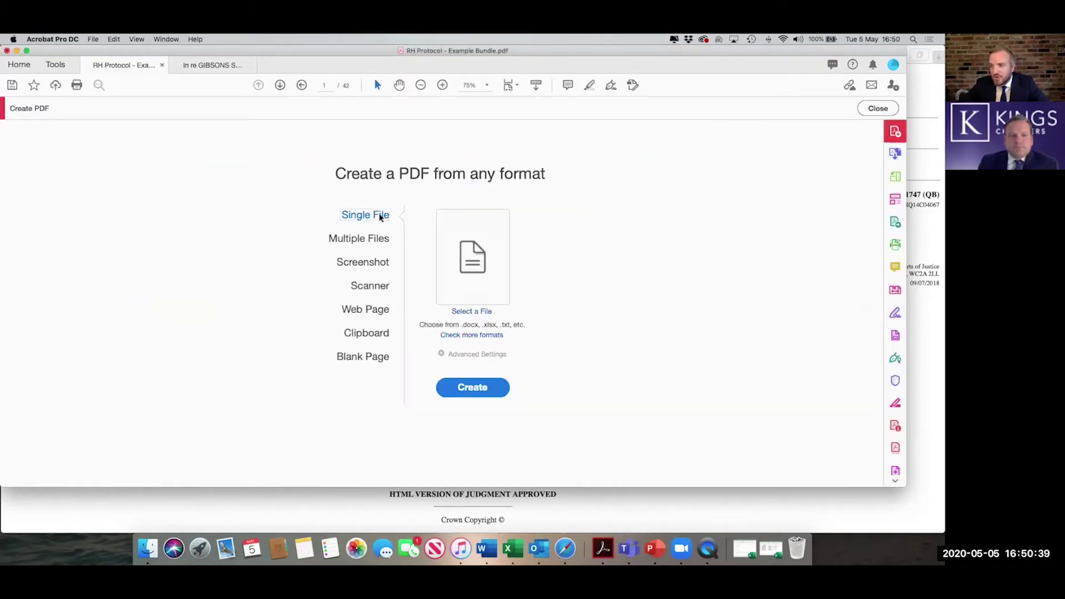
- Convert Bundle Index.docx locally, with the cloud service off, into a 2-page PDF
left_click(471, 333)
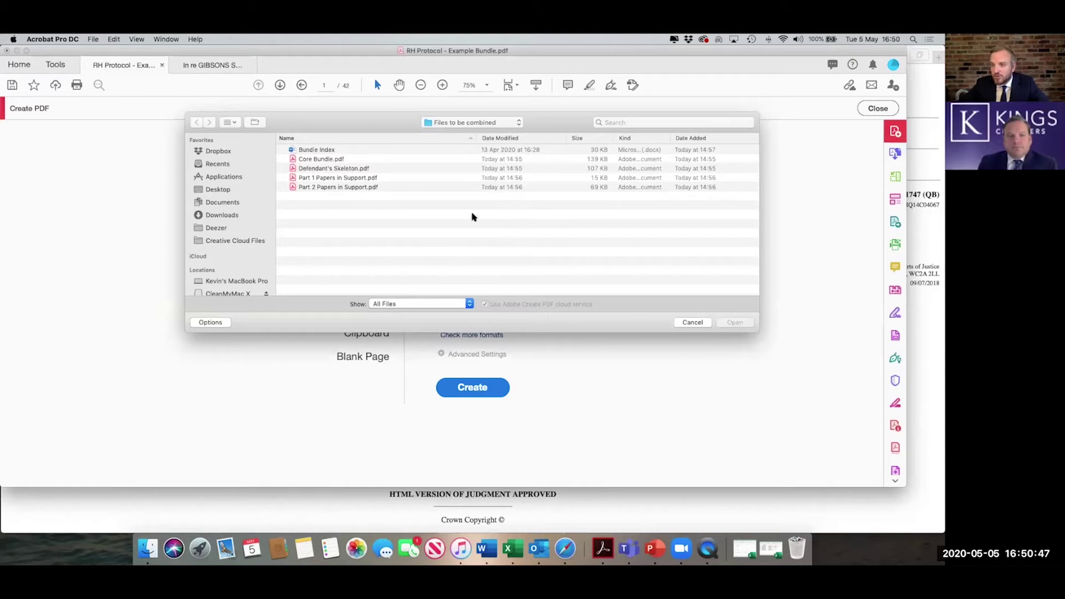
left_click(339, 150)
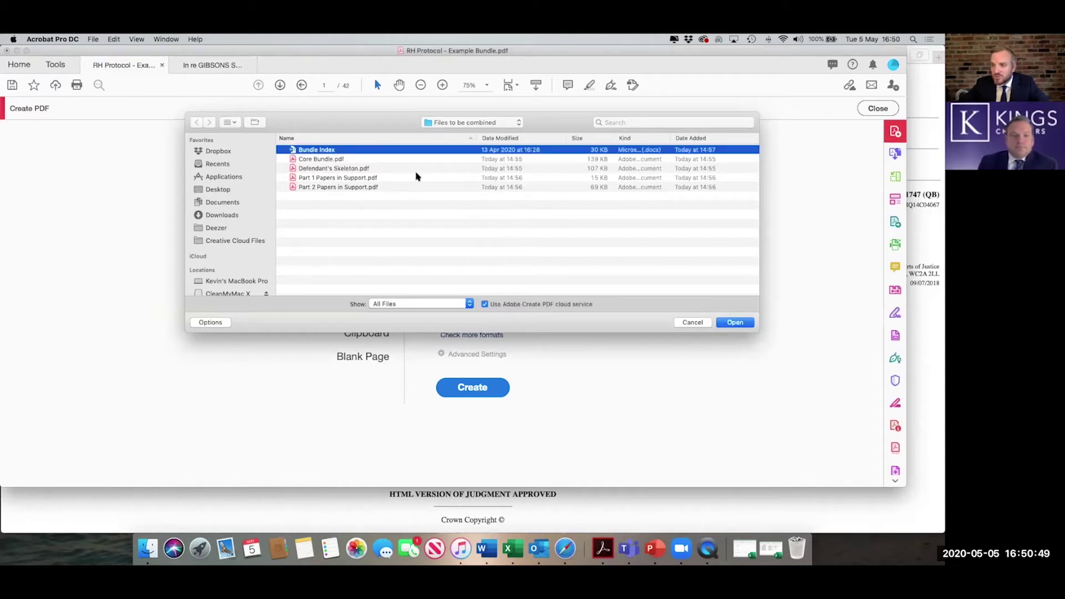
left_click(485, 304)
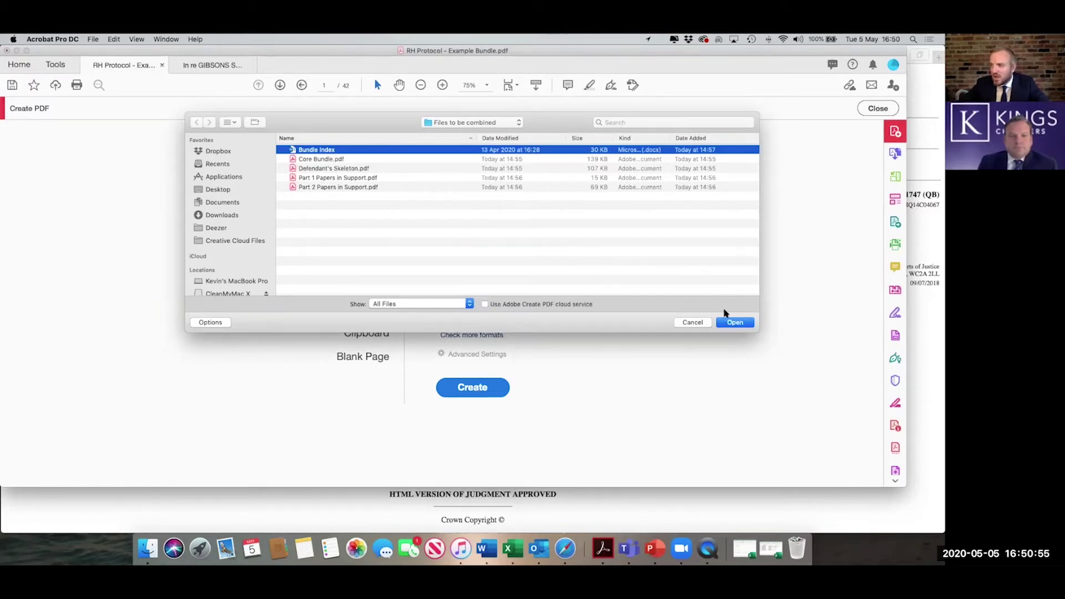
left_click(738, 323)
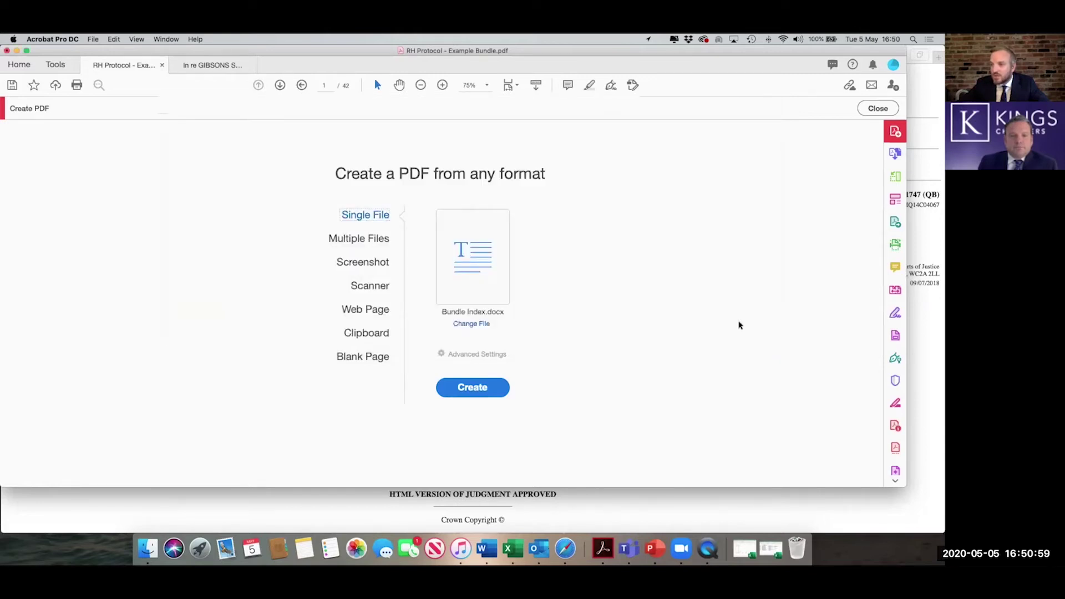
left_click(481, 390)
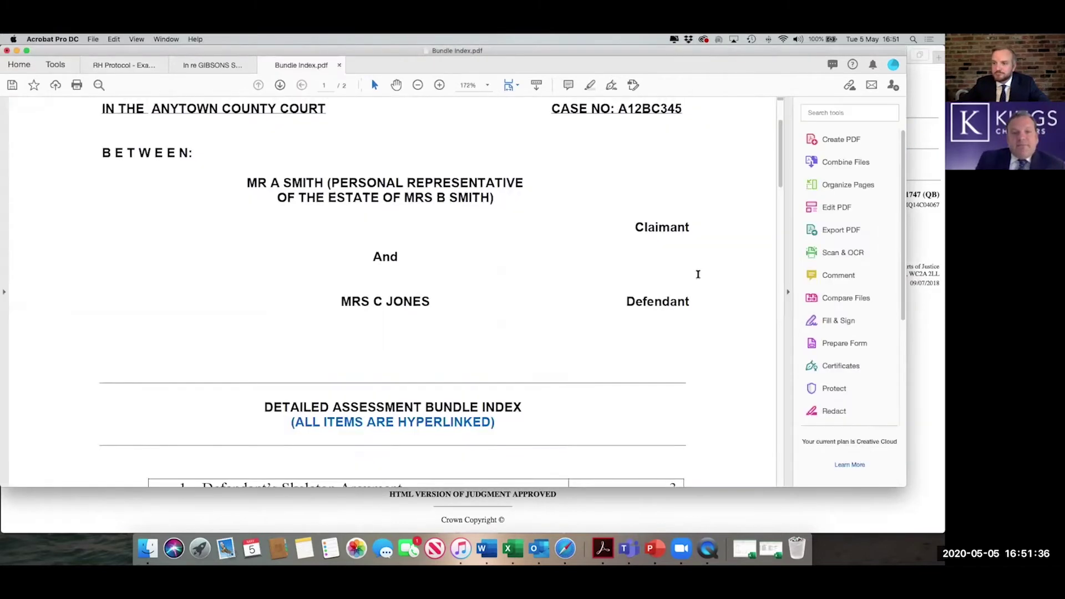
scroll(700, 279, "down", 5)
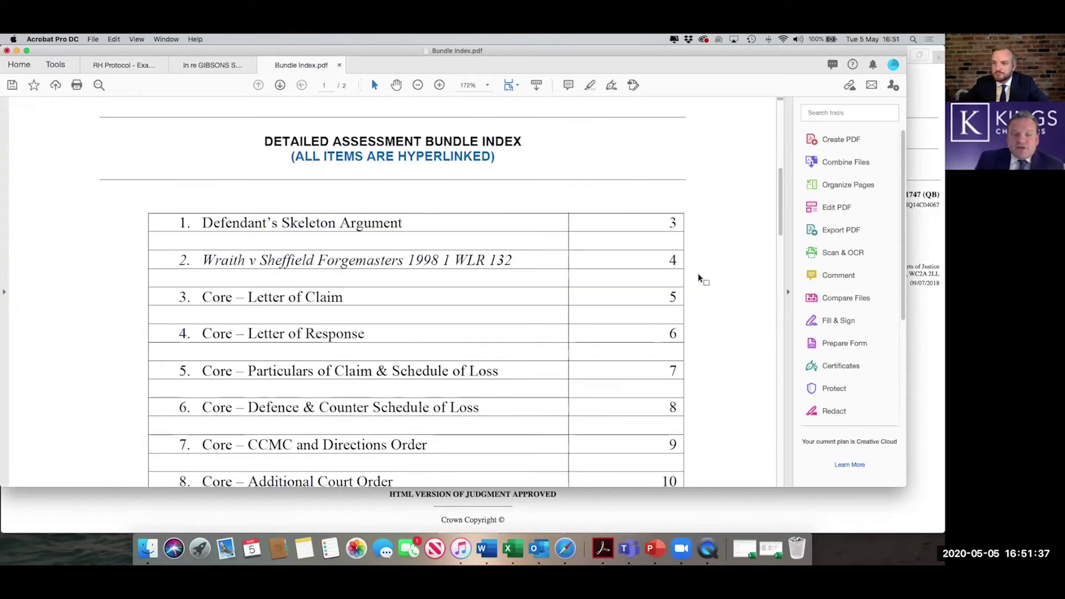
scroll(701, 278, "down", 2)
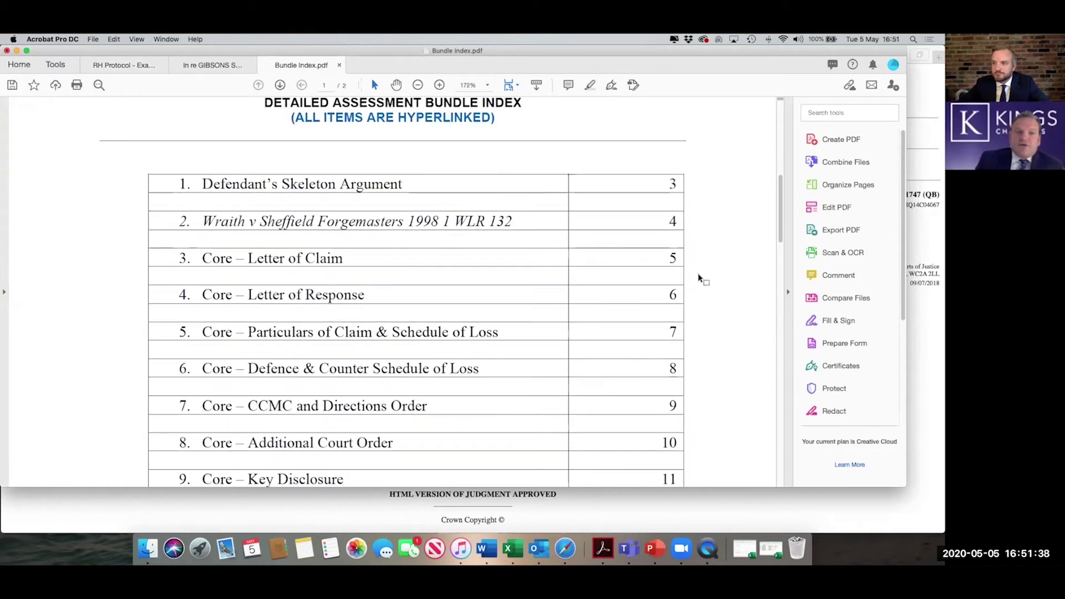
left_click(418, 85)
left_click(418, 85)
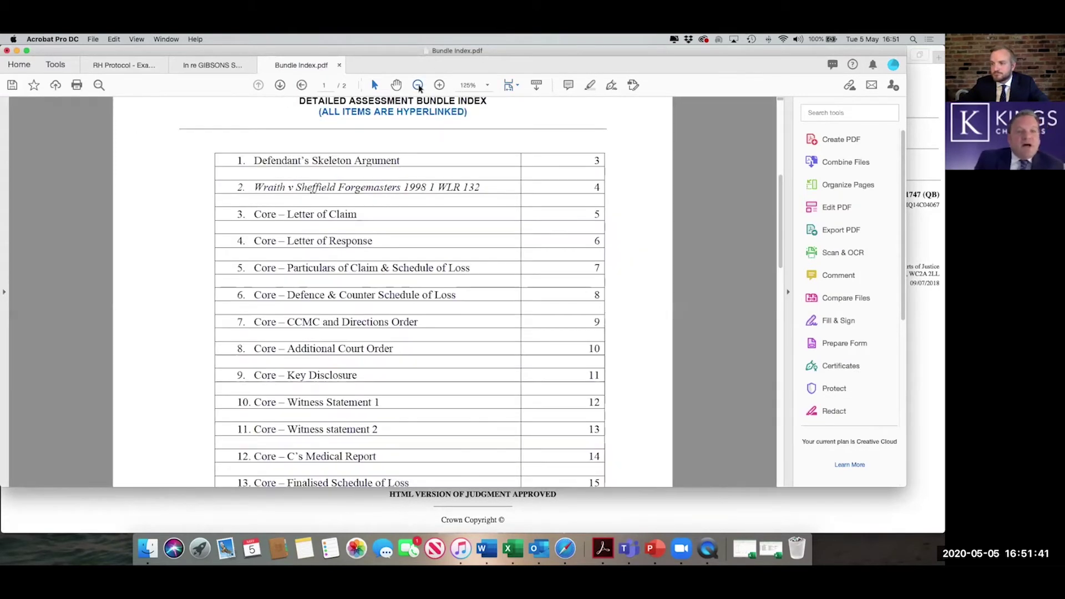
left_click(419, 85)
scroll(374, 120, "up", 10)
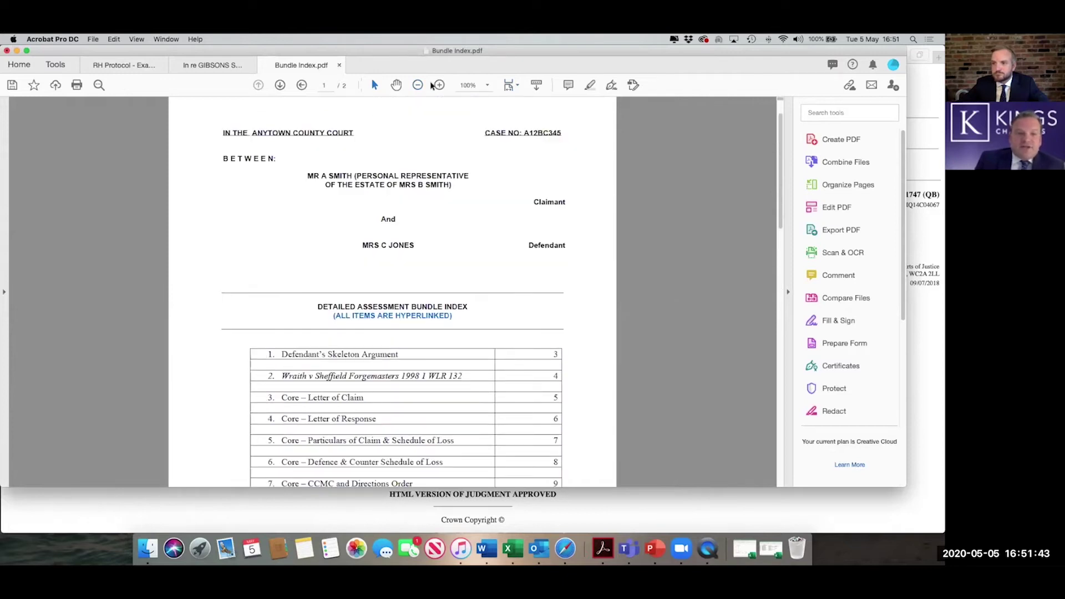
scroll(374, 120, "up", 2)
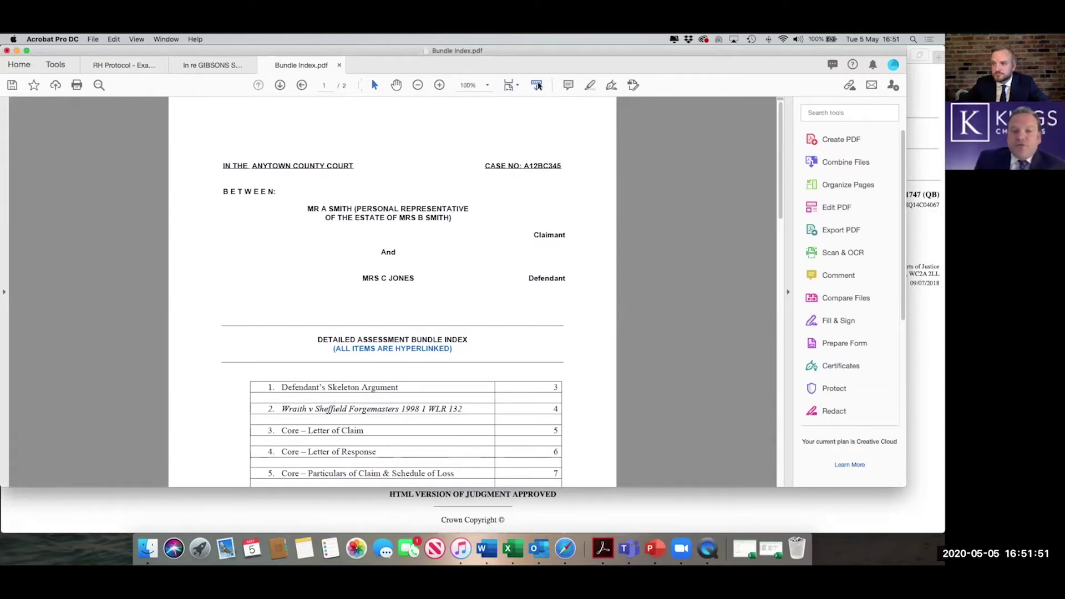
left_click(537, 84)
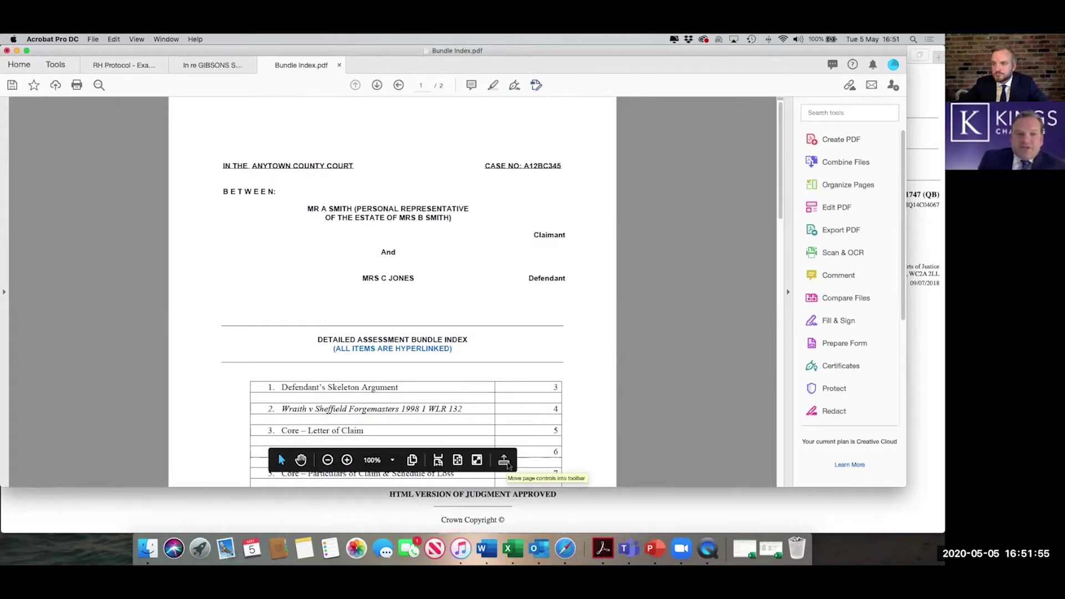
left_click(504, 461)
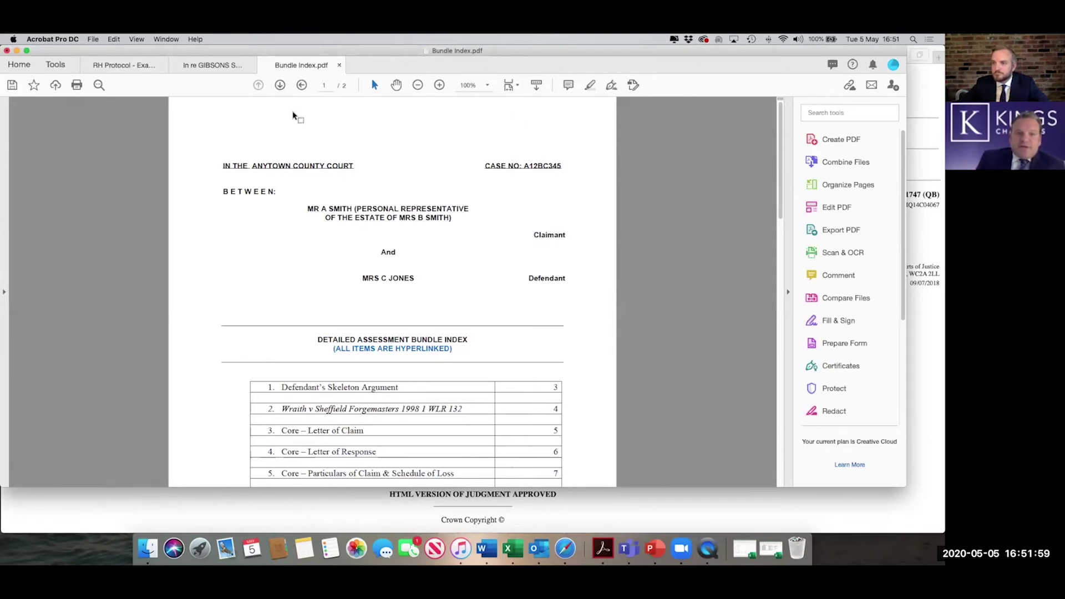
scroll(294, 115, "down", 1)
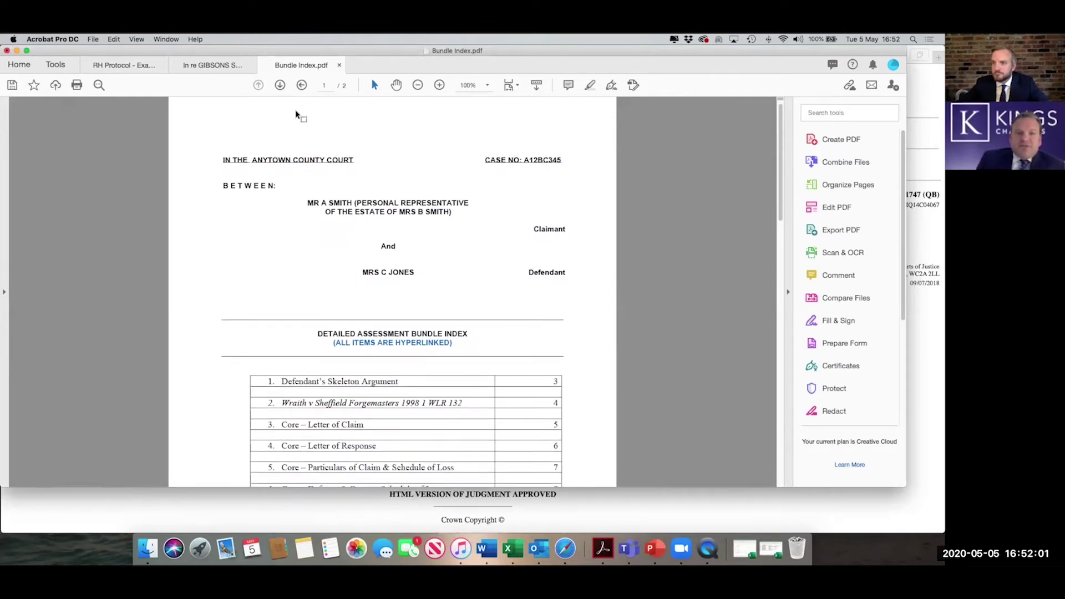
scroll(295, 114, "up", 1)
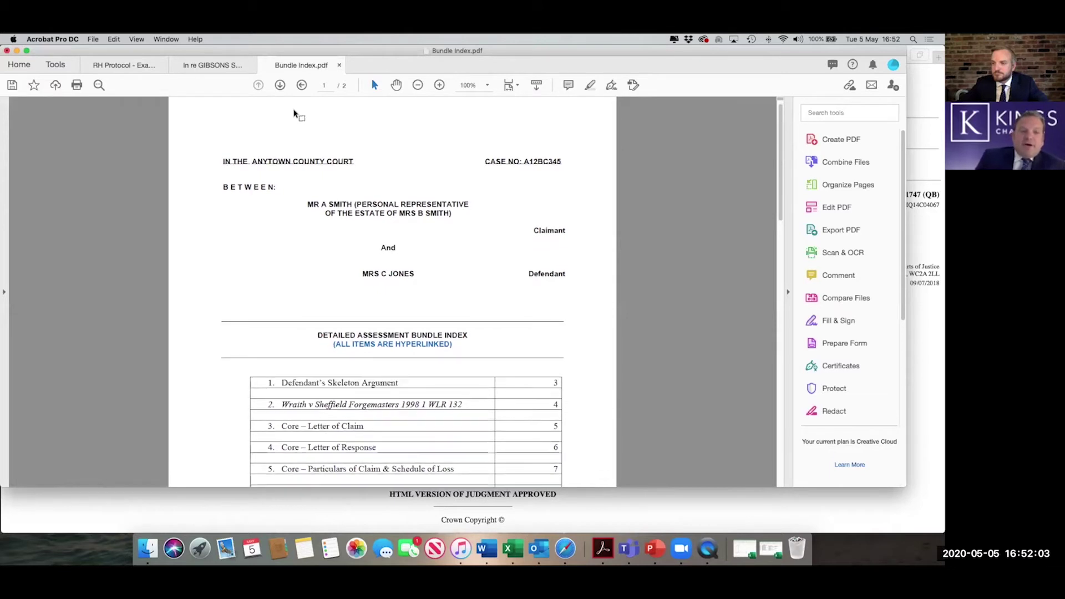
left_click(280, 85)
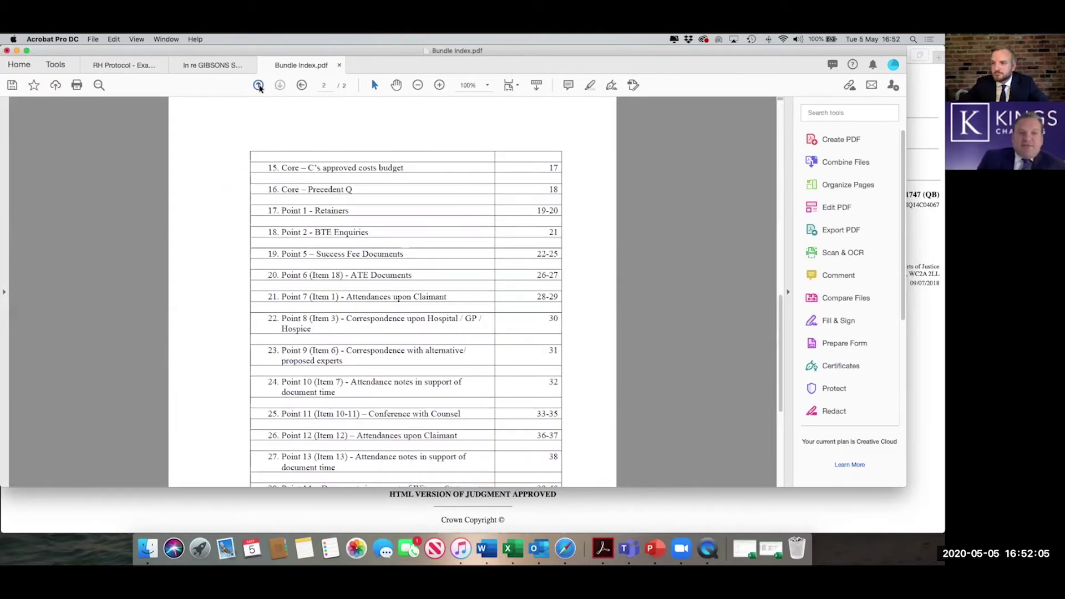
left_click(259, 85)
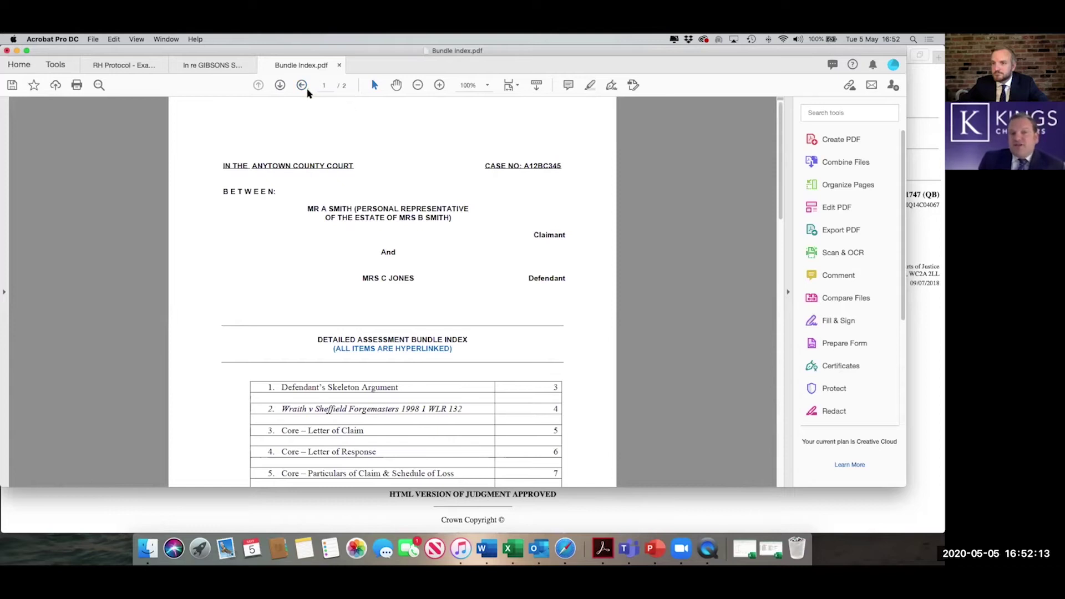
- Show the Page Navigation Tools on the toolbar and go to page 2 of the Bundle Index
right_click(309, 92)
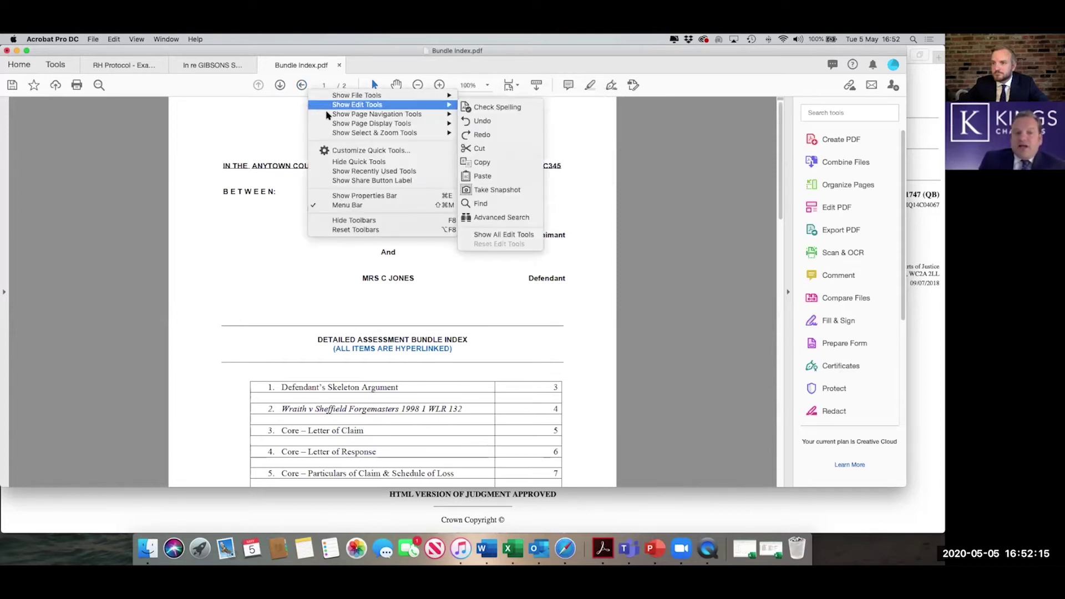
mouse_move(329, 113)
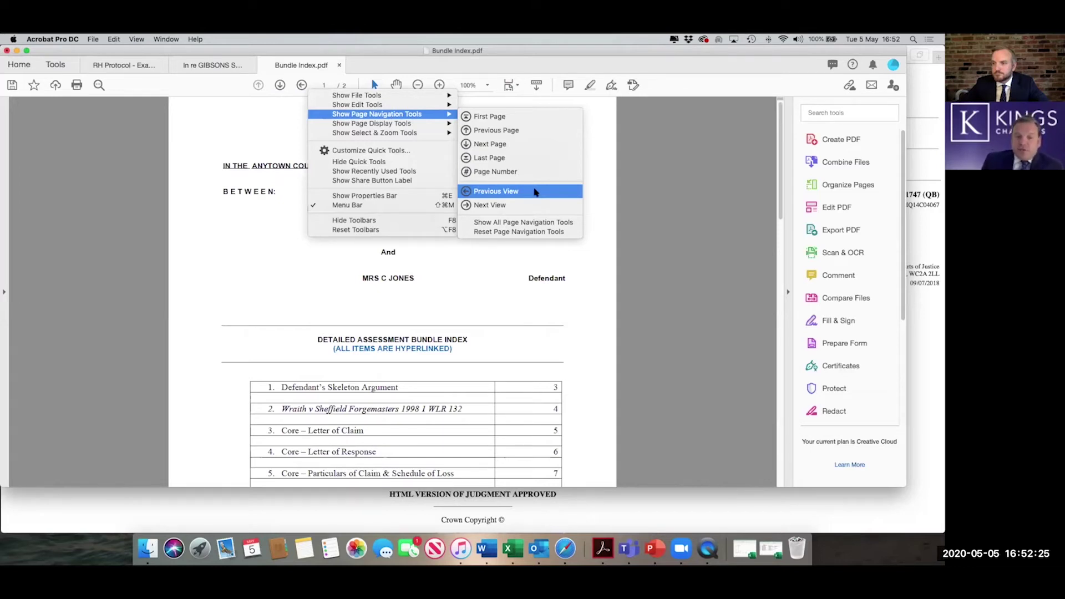
left_click(597, 187)
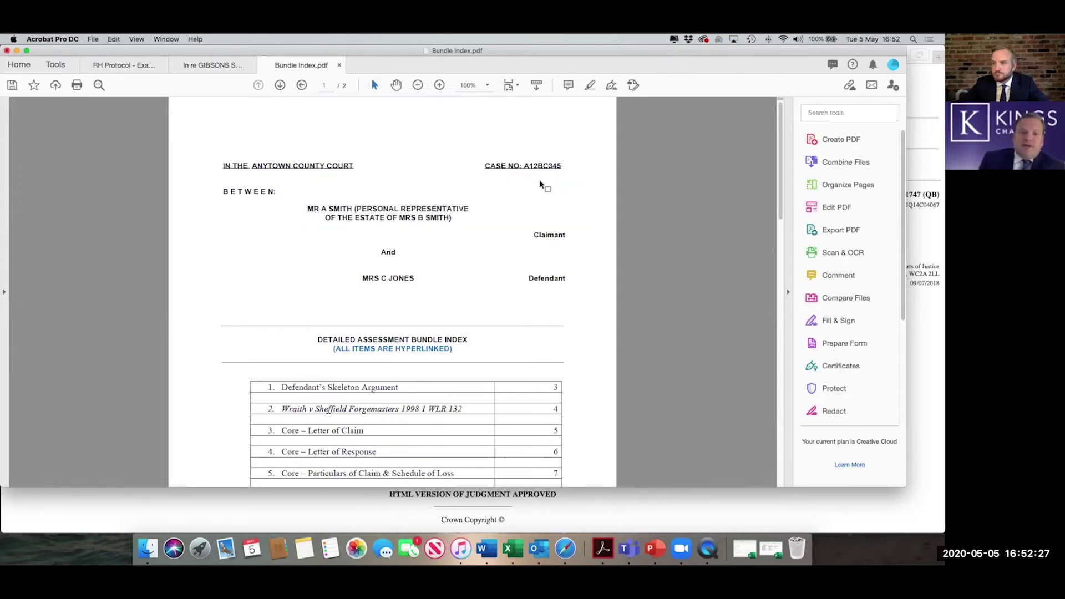
left_click(278, 86)
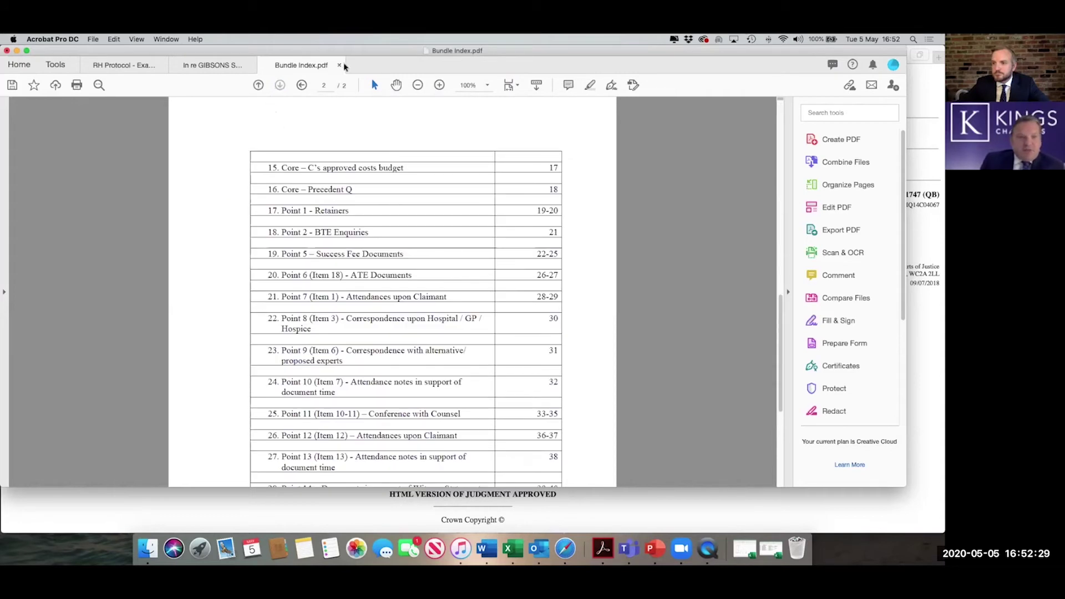
- Return to the previous view, switch to the RH Protocol - Example Bundle, and settle the zoom at 75%
left_click(302, 86)
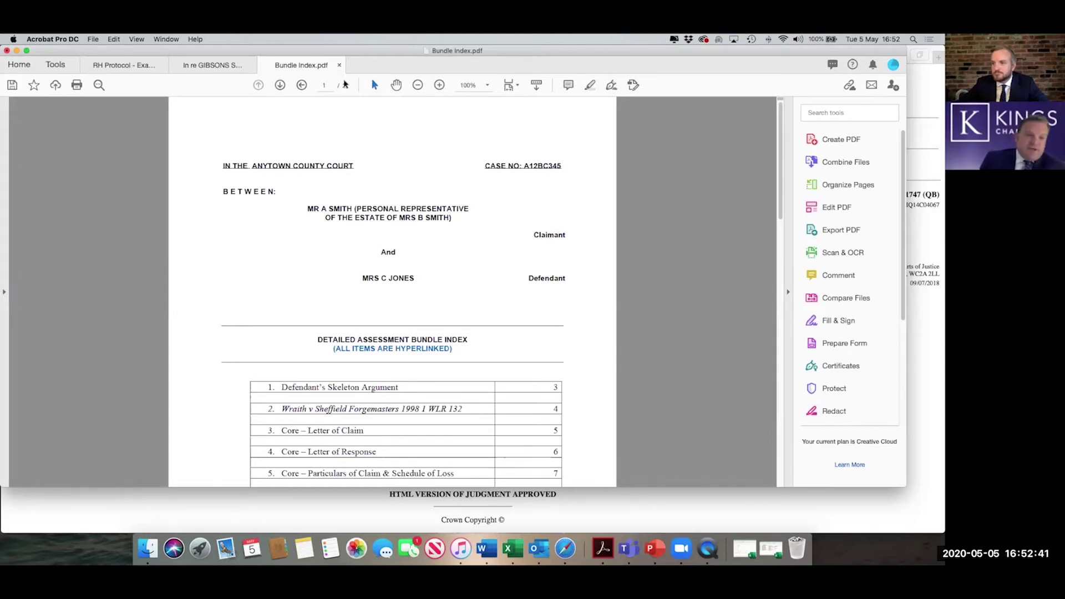
left_click(116, 65)
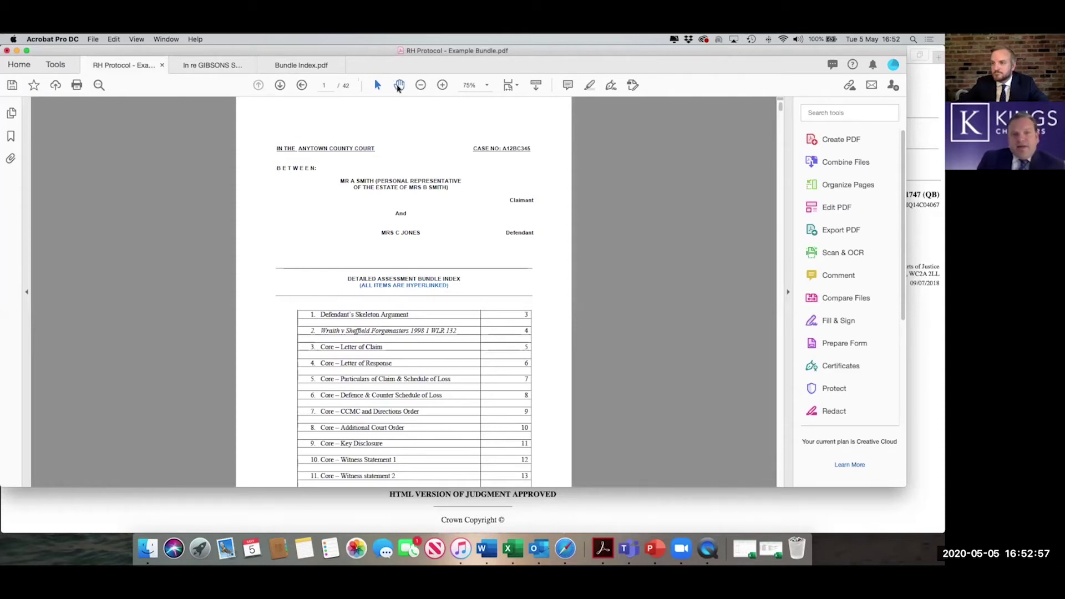
left_click(442, 85)
left_click(441, 85)
left_click(419, 85)
left_click(420, 86)
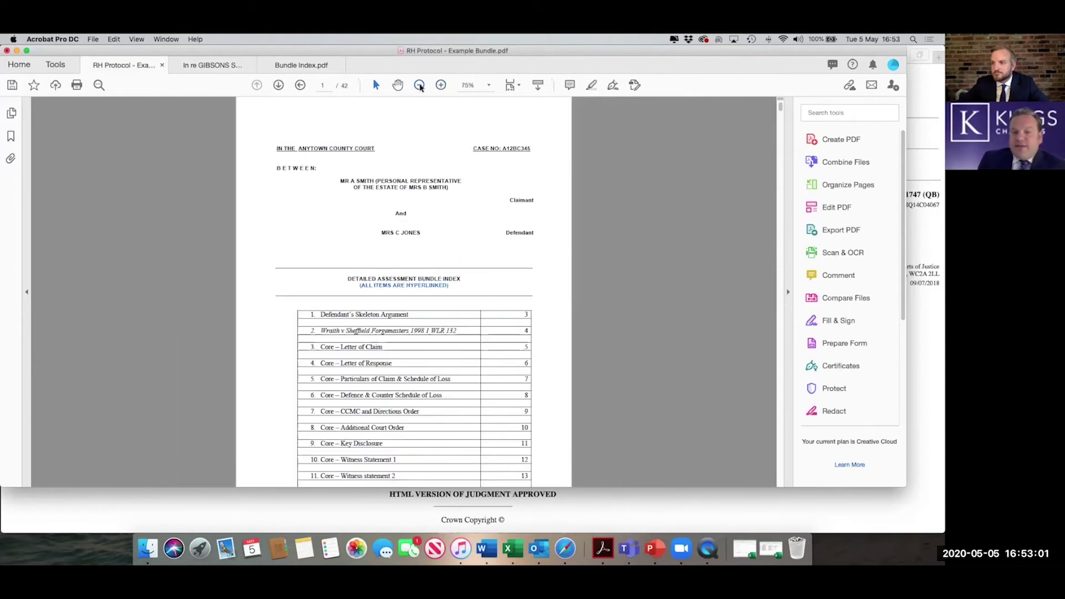
- Set the bundle's page display to Fit to Width Scrolling, then to Fit One Full Page
left_click(519, 87)
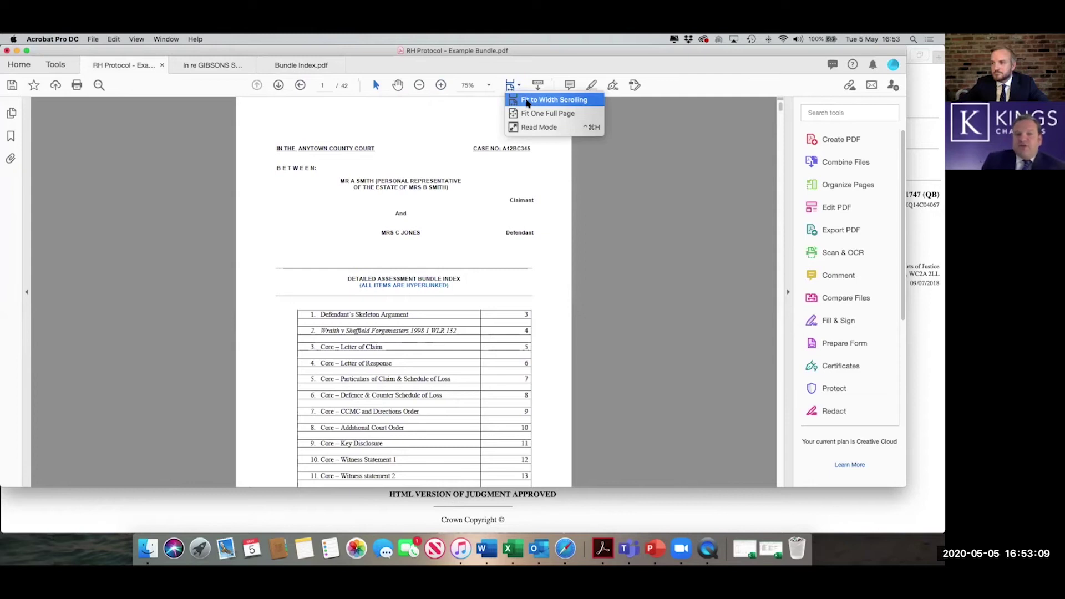
left_click(527, 101)
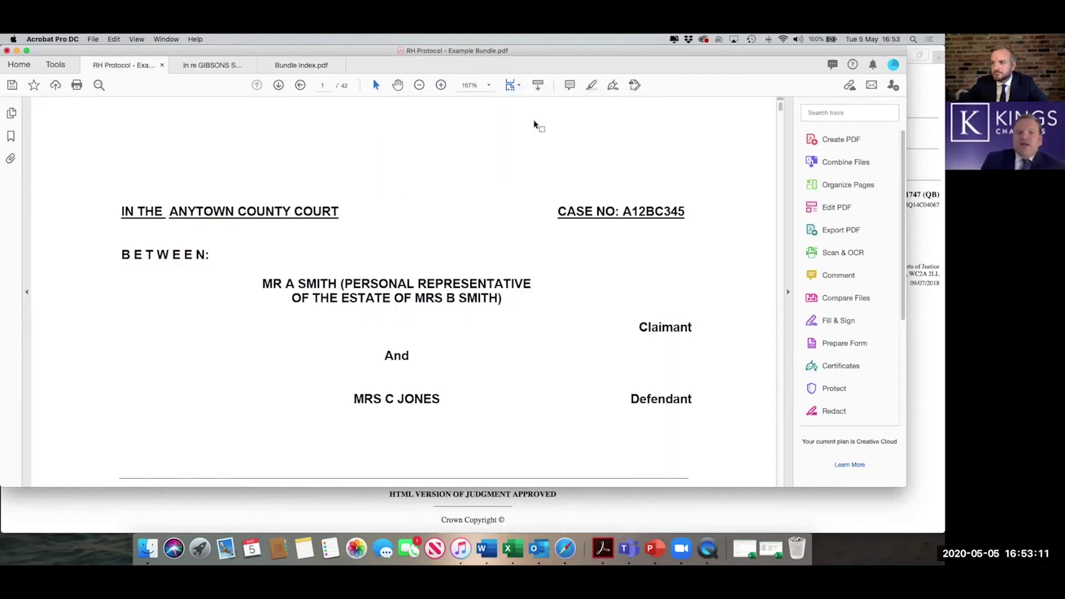
scroll(537, 123, "down", 1)
left_click(516, 85)
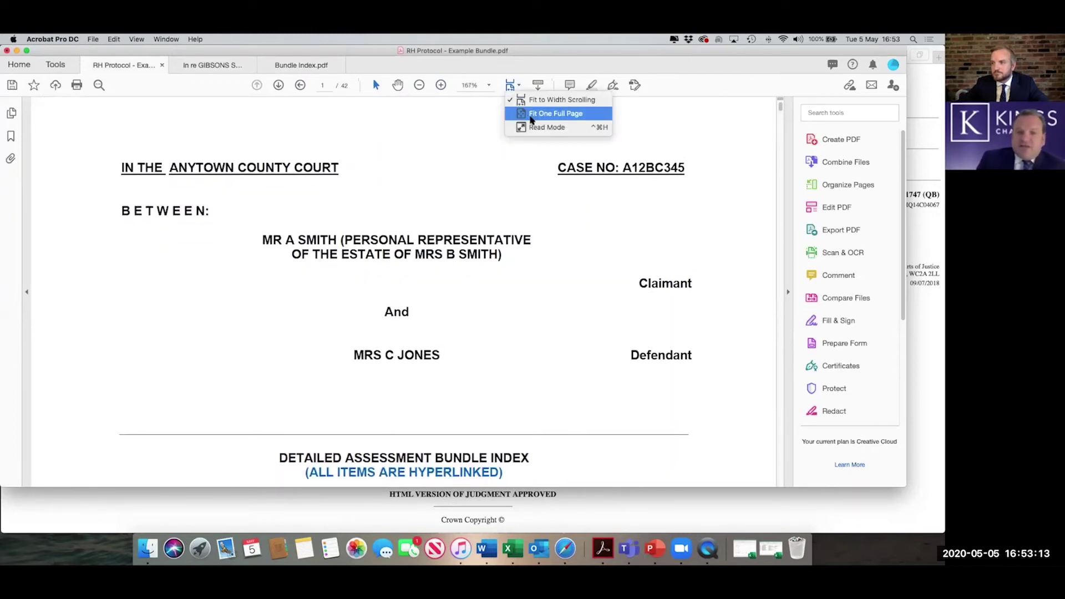
left_click(528, 114)
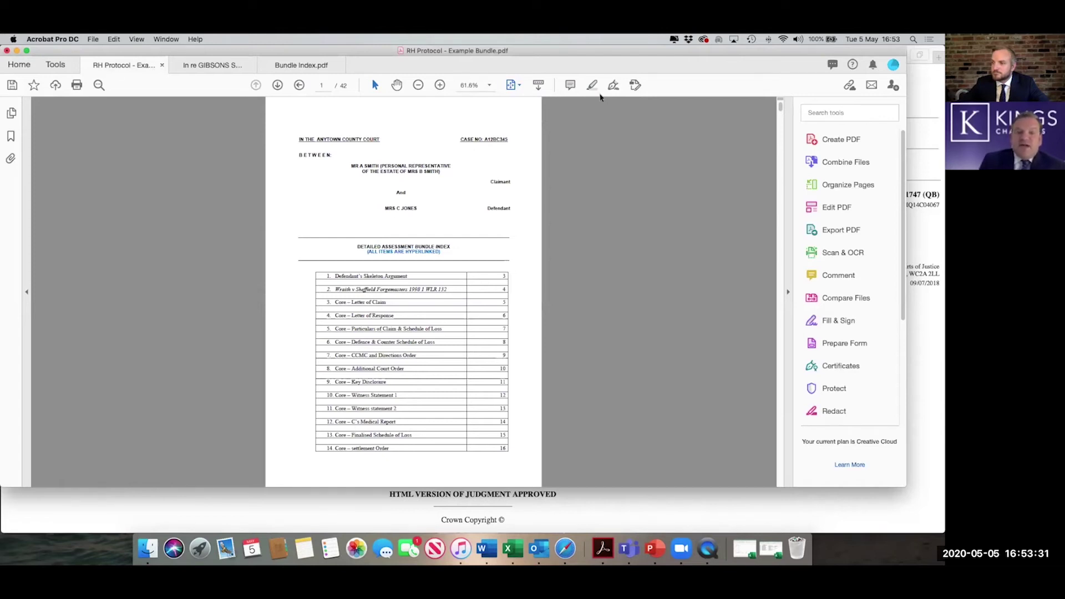
left_click(571, 84)
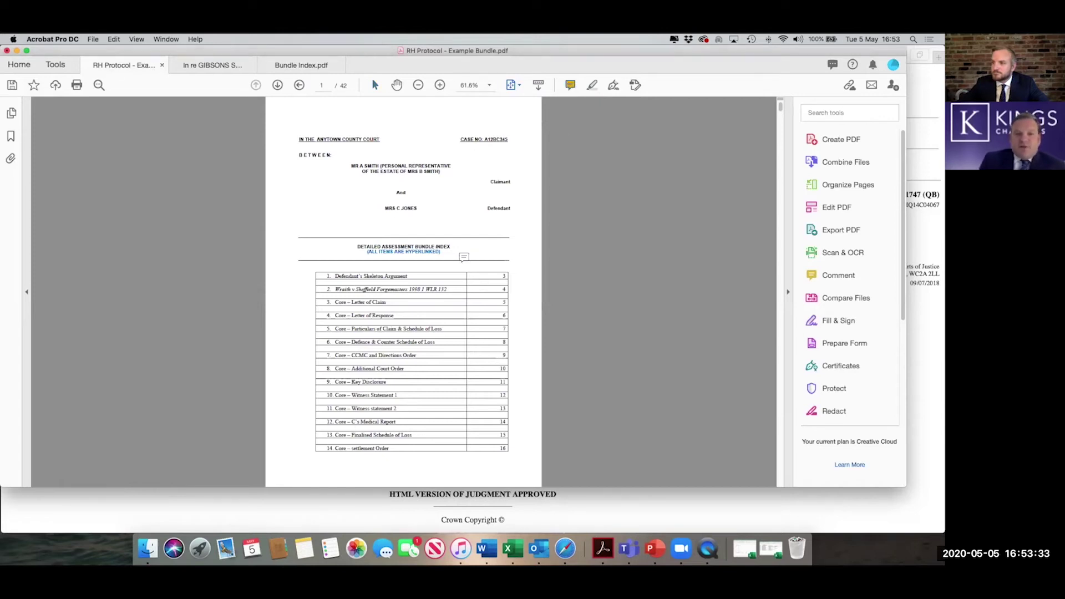
left_click(466, 249)
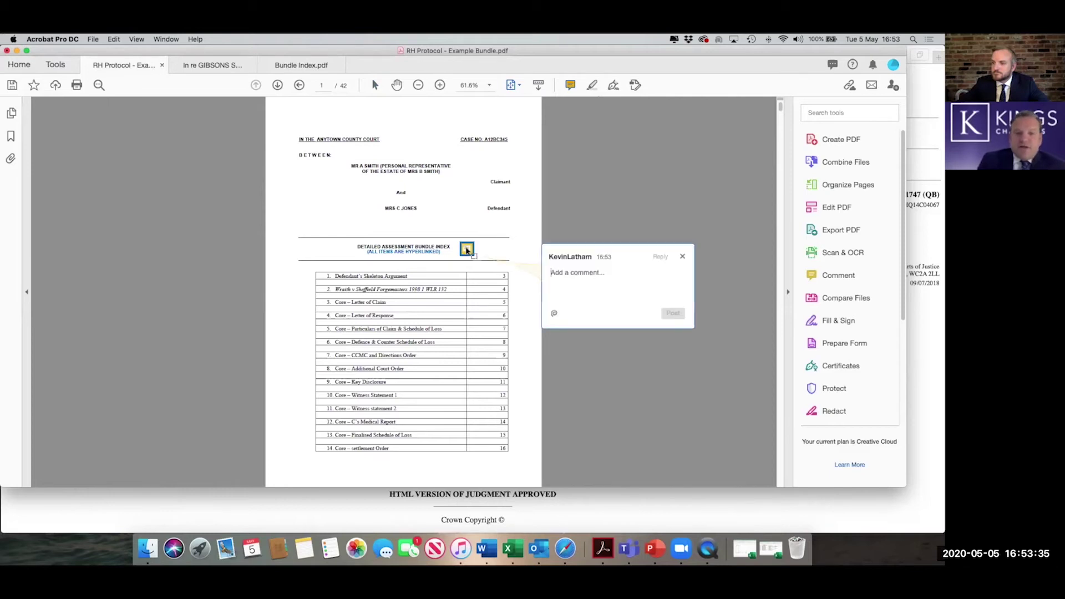
type("This is the indexx")
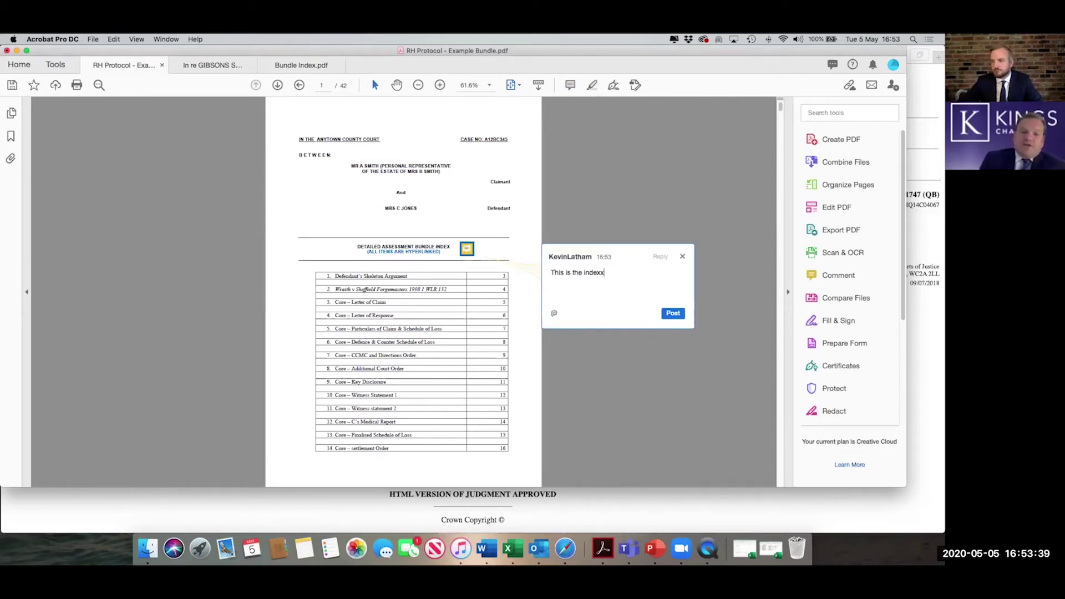
key("BackSpace")
left_click(673, 314)
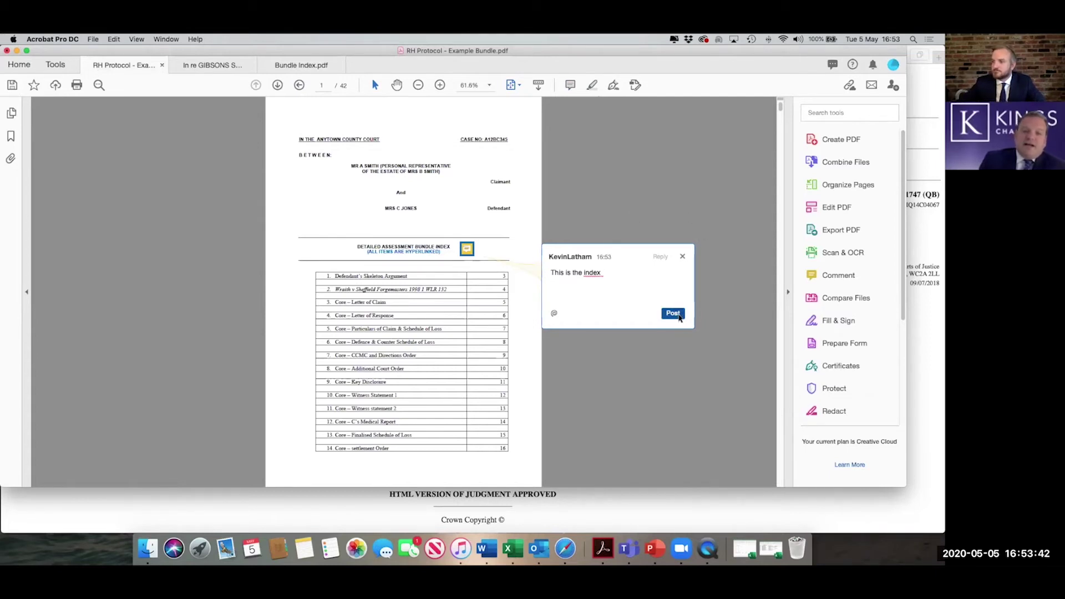
left_click(684, 258)
mouse_move(466, 251)
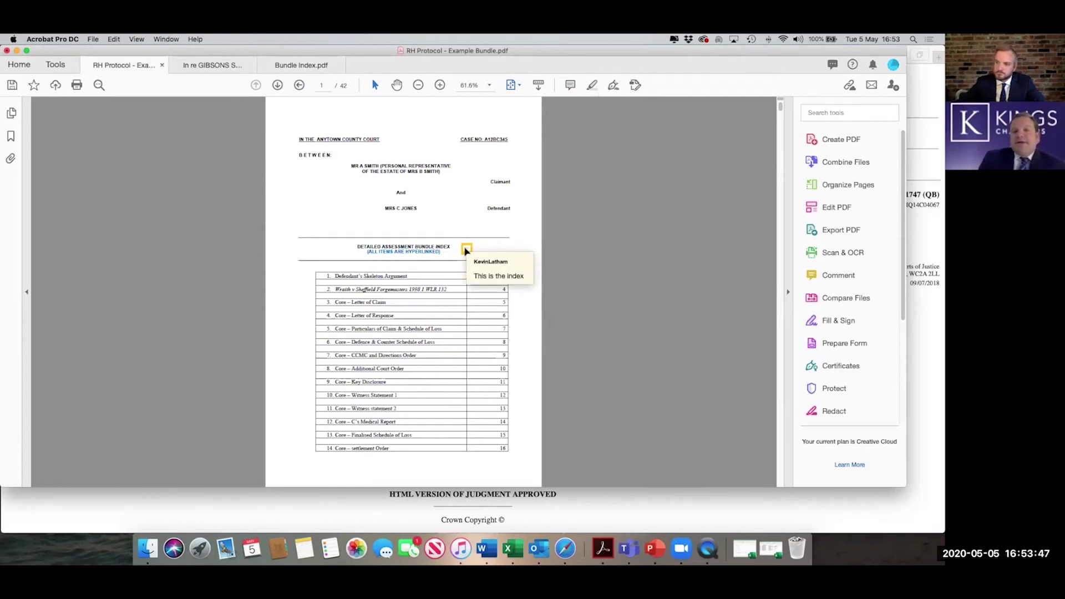
right_click(466, 250)
left_click(518, 262)
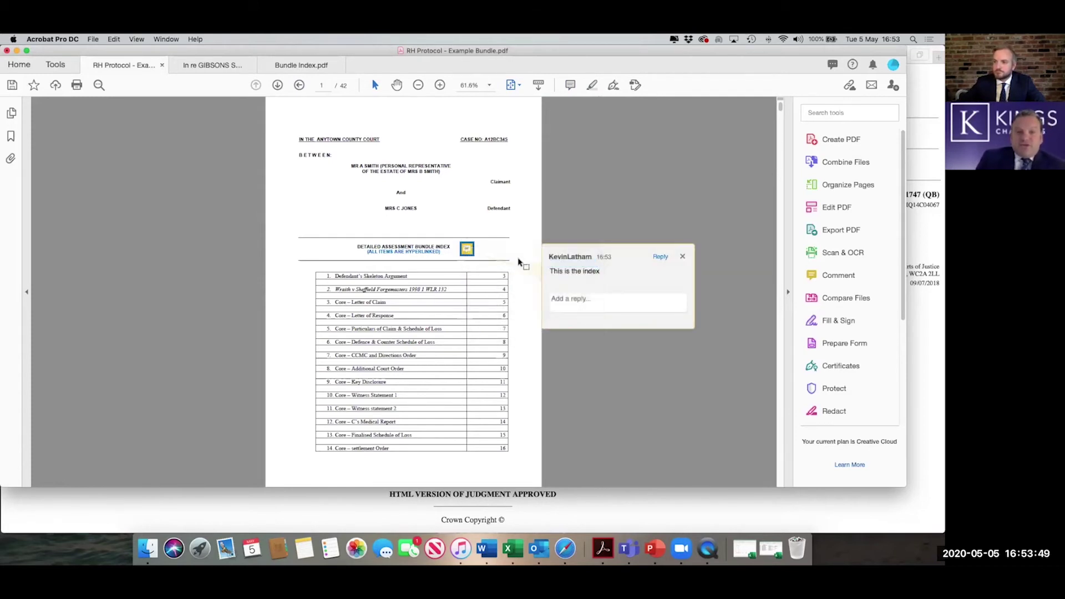
key("Delete")
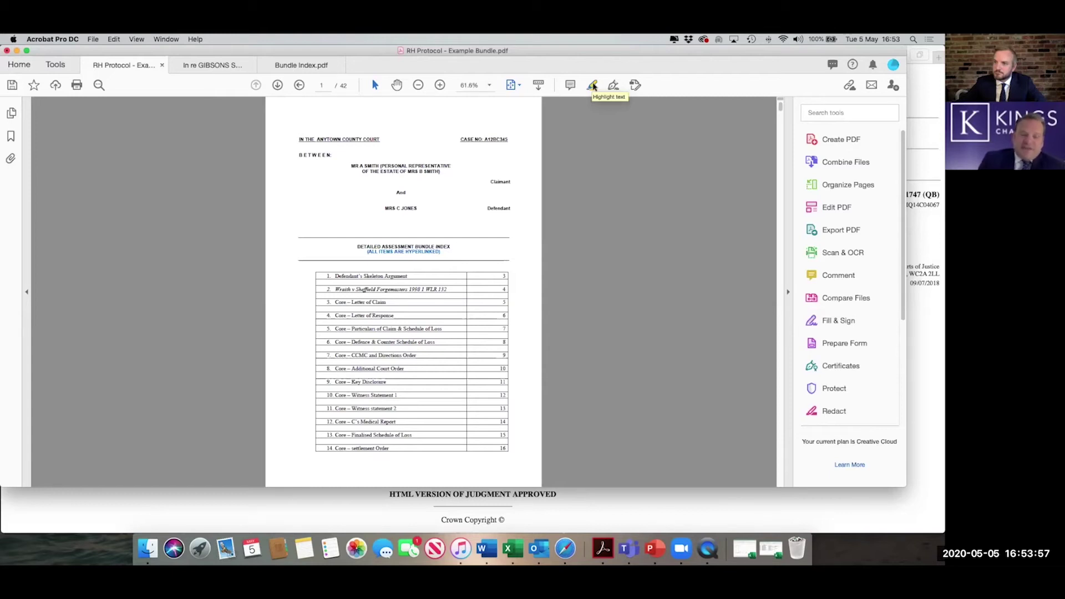
- Highlight the page 4 paragraph from 'That in my judgment' to 'but that is all.'
left_click(592, 86)
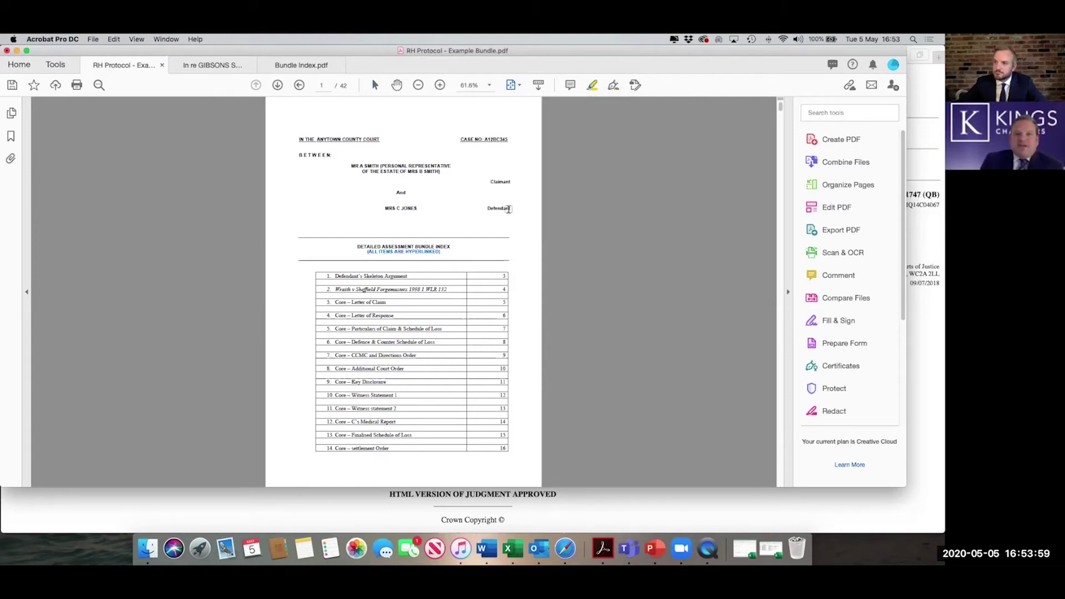
scroll(509, 209, "down", 3)
scroll(509, 209, "down", 4)
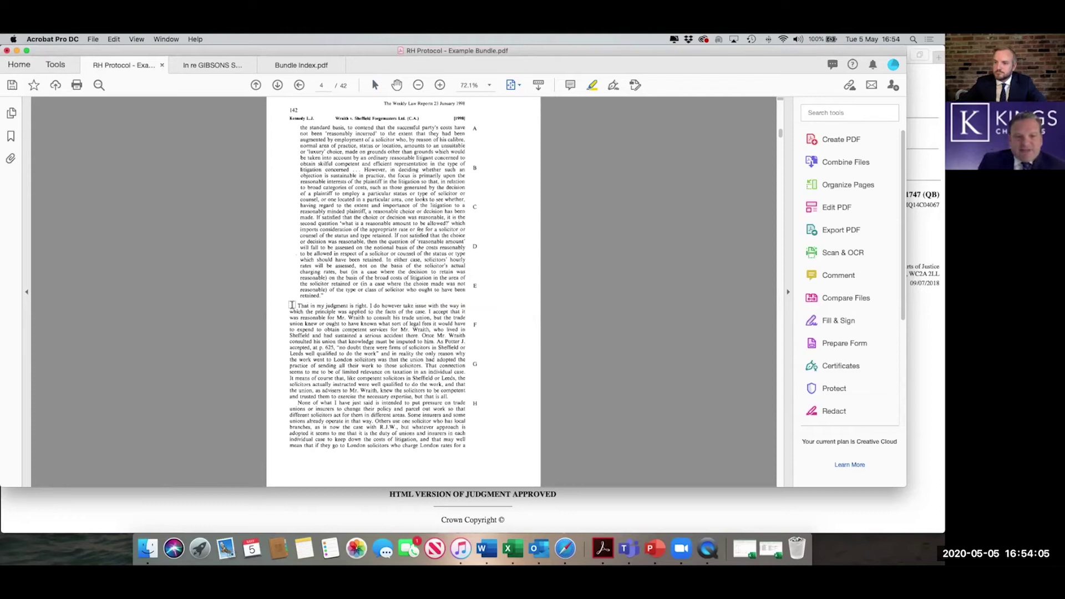
left_click_drag(299, 306, 451, 396)
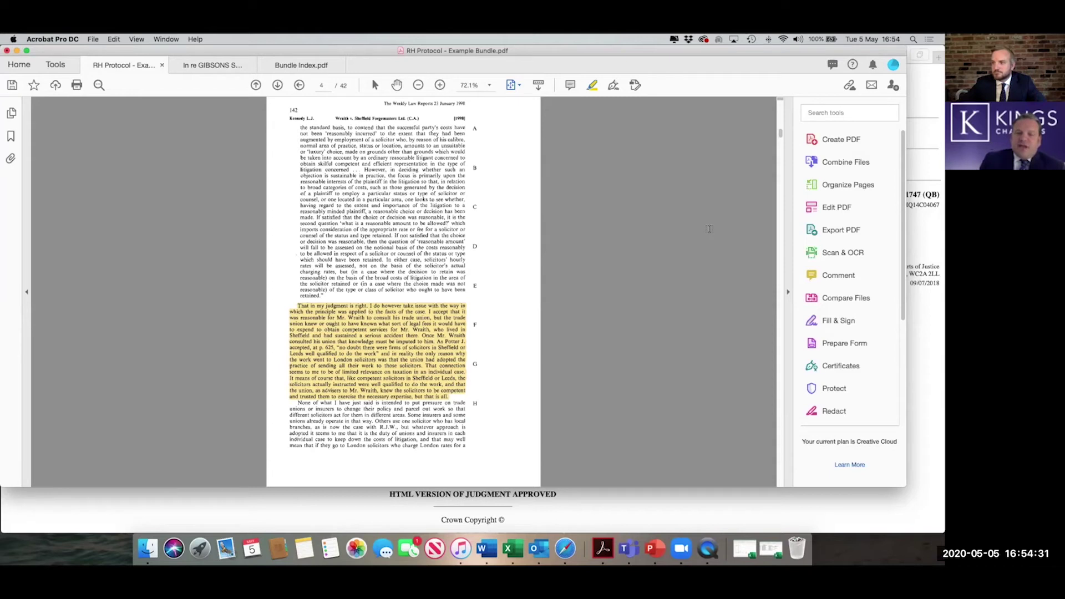
- Go back to page 1 of the bundle and open the Edit PDF tools
left_click(256, 85)
left_click(255, 85)
left_click(255, 85)
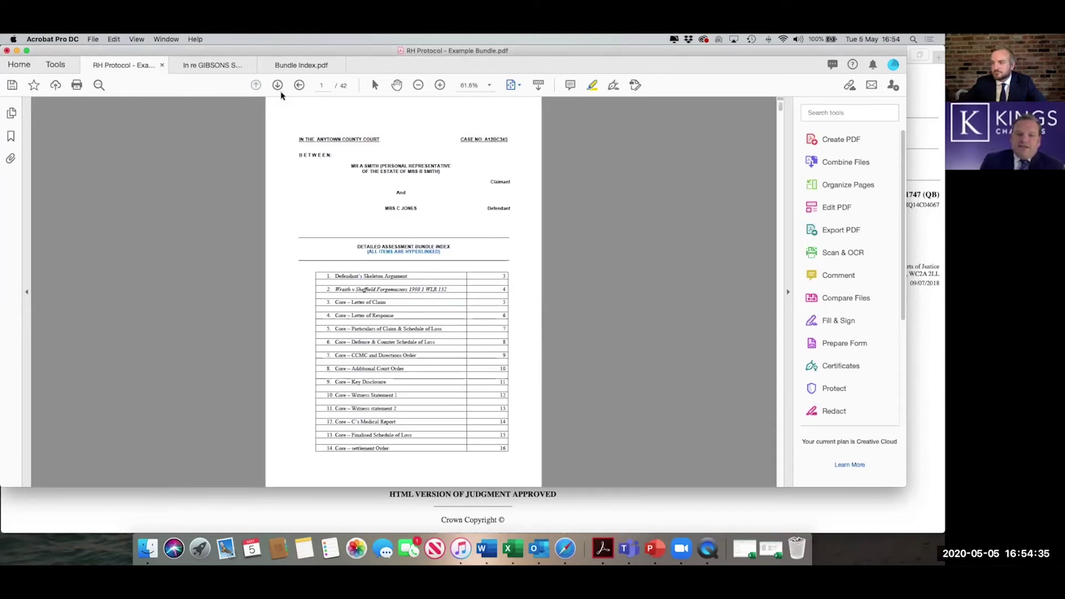
left_click(827, 207)
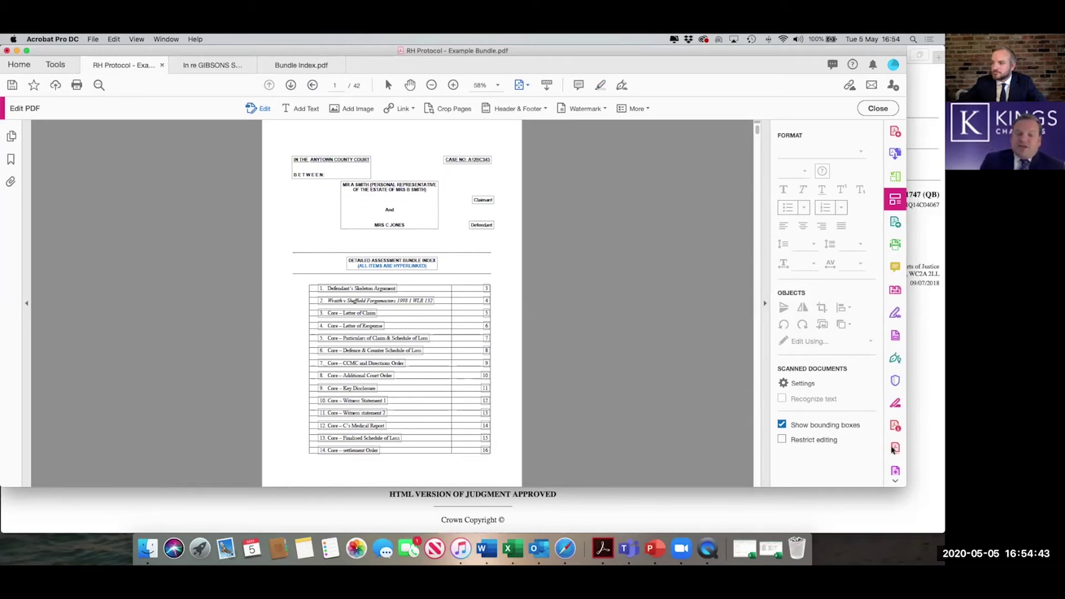
- Enter and confirm a permissions password for Restrict editing, then cancel, leaving editing unrestricted
left_click(781, 440)
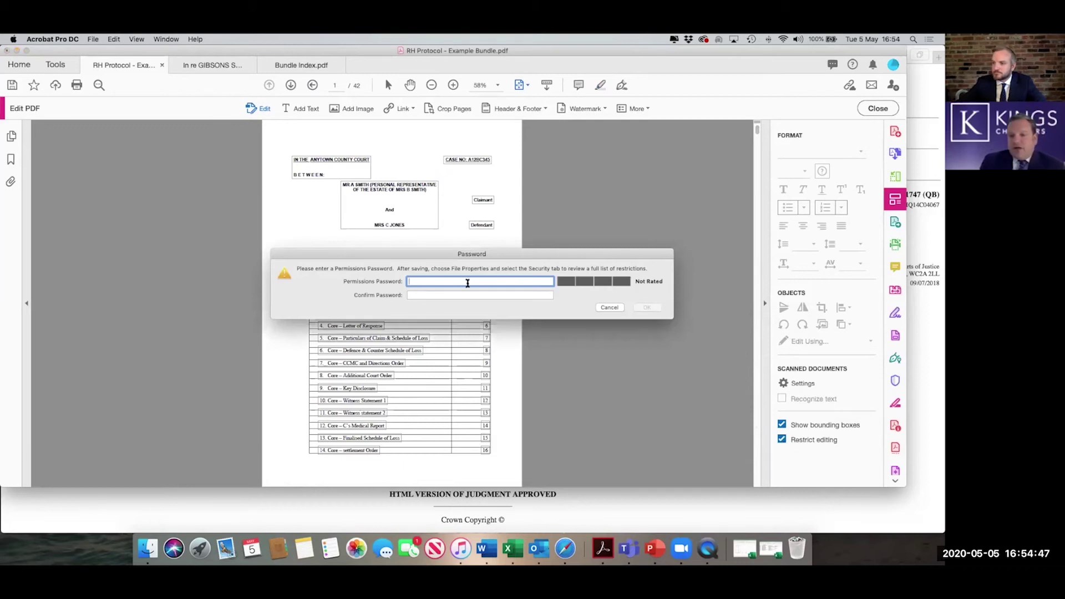
type("abcdef")
key("Tab")
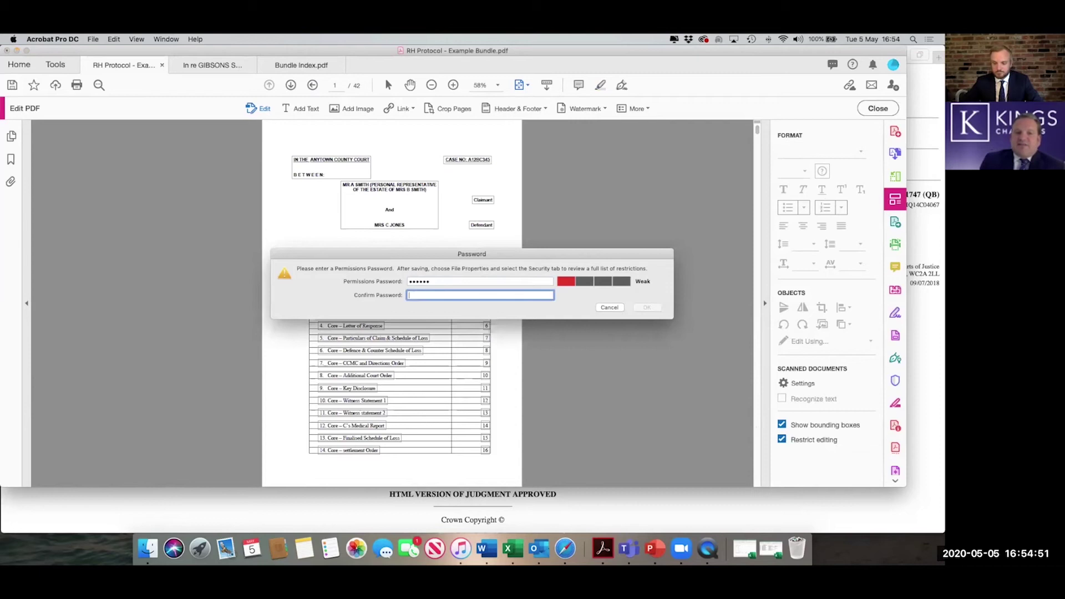
type("ab")
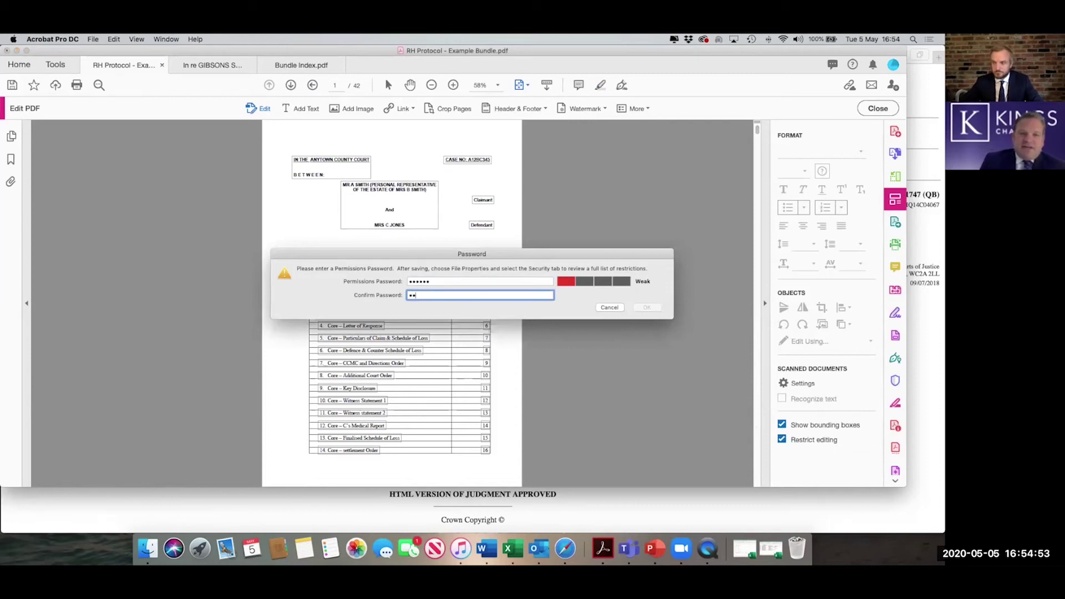
type("cdef")
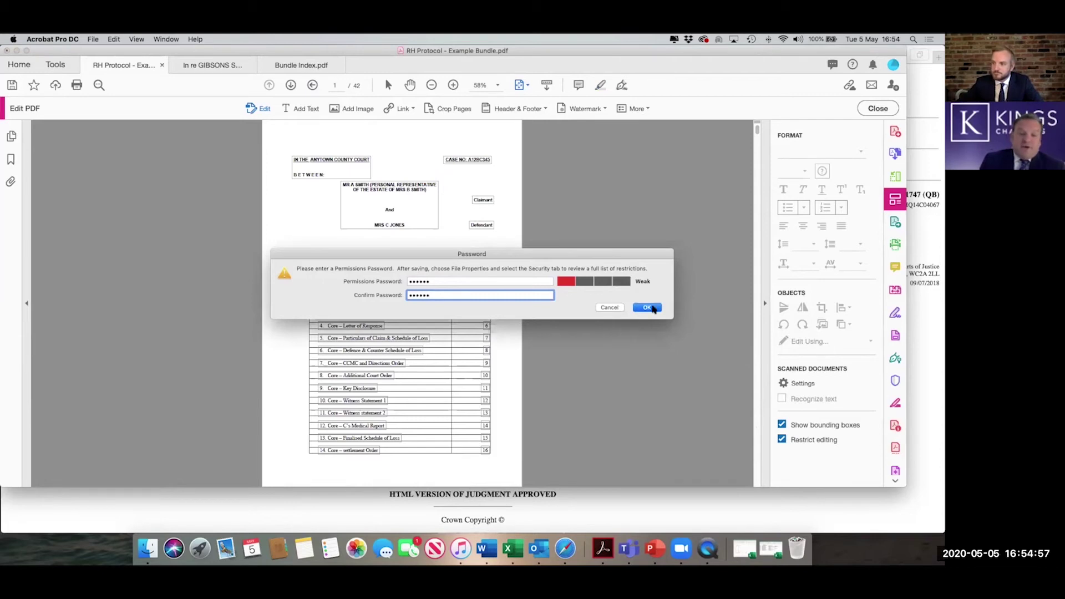
left_click(609, 308)
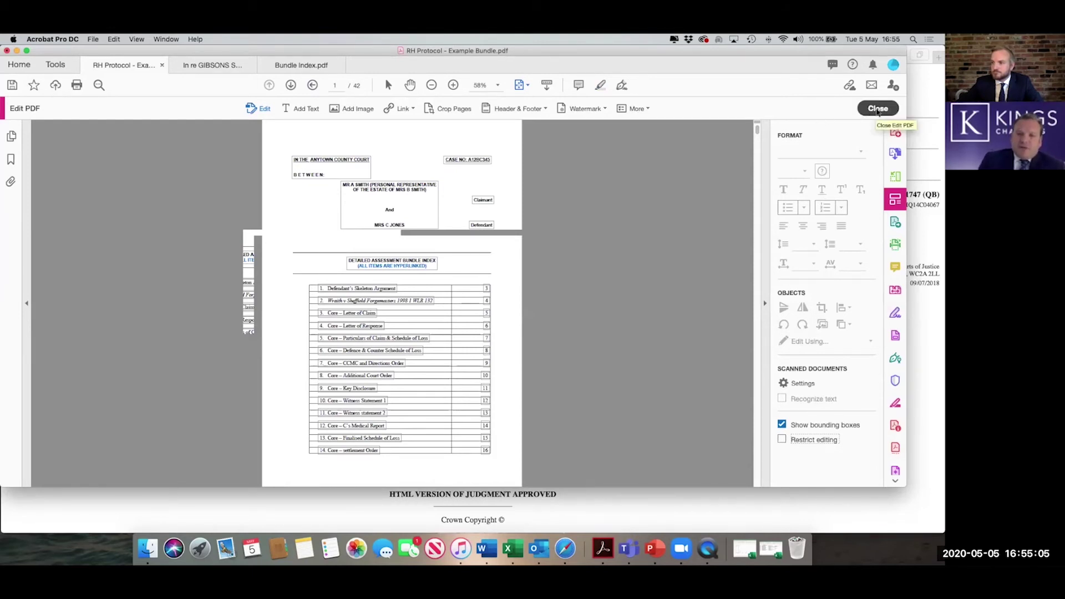
- Close Edit PDF and open Scan & OCR on the In re GIBSONS SETTLEMENT TRUSTS authority
left_click(878, 109)
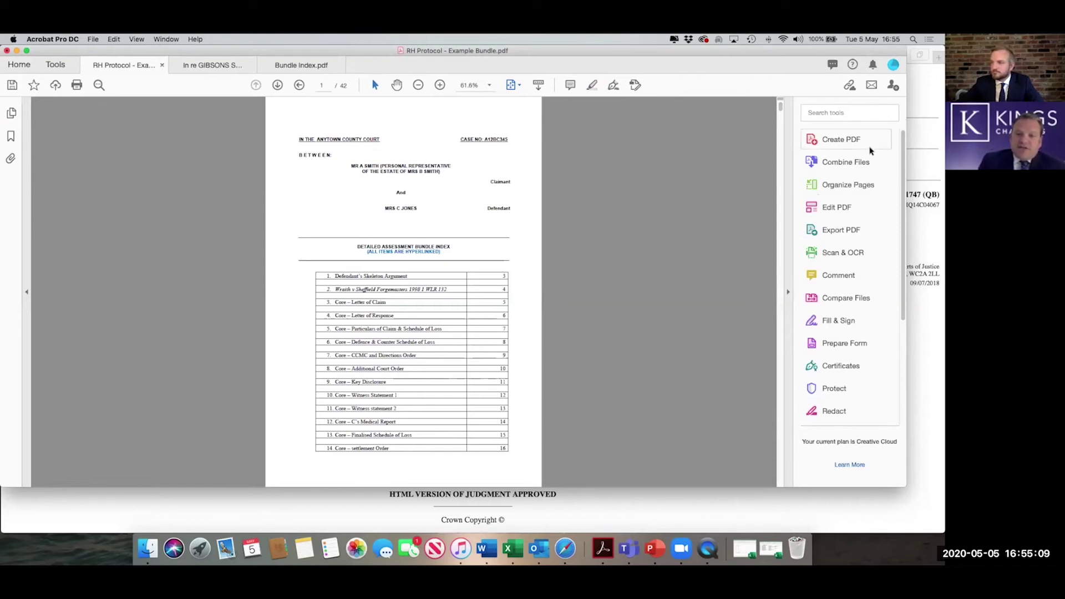
left_click(843, 253)
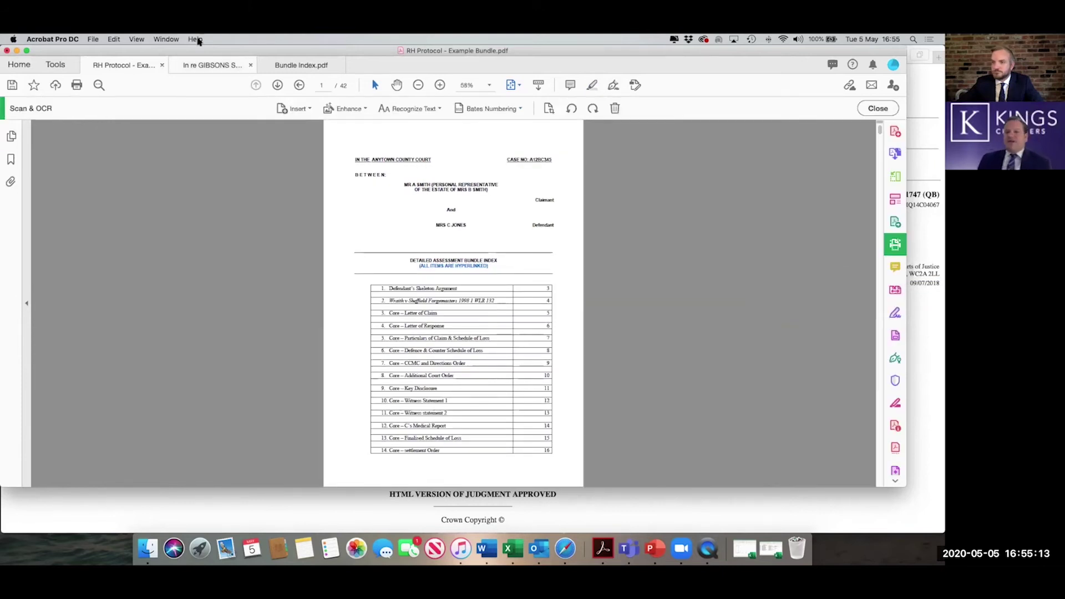
left_click(201, 66)
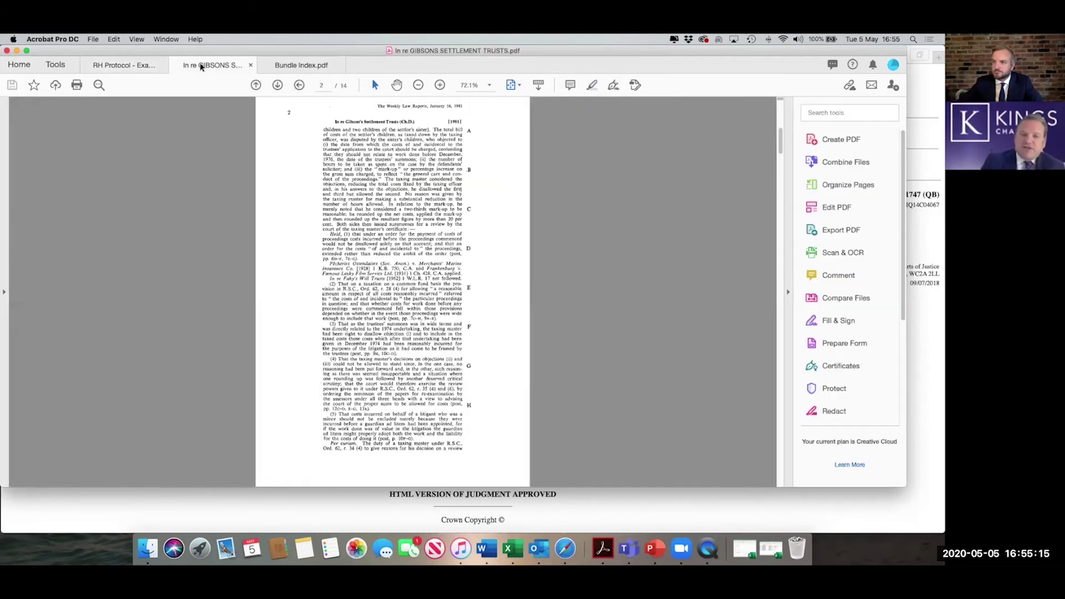
left_click(843, 253)
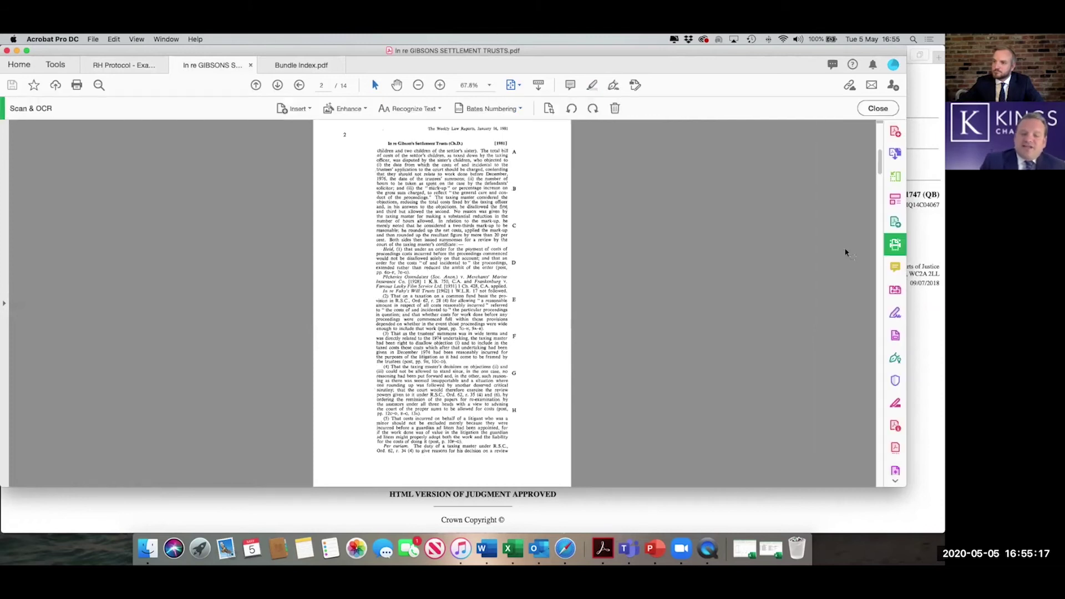
- Drag across the text on page 2 to test whether it is selectable, then clear the selection
scroll(645, 235, "up", 3)
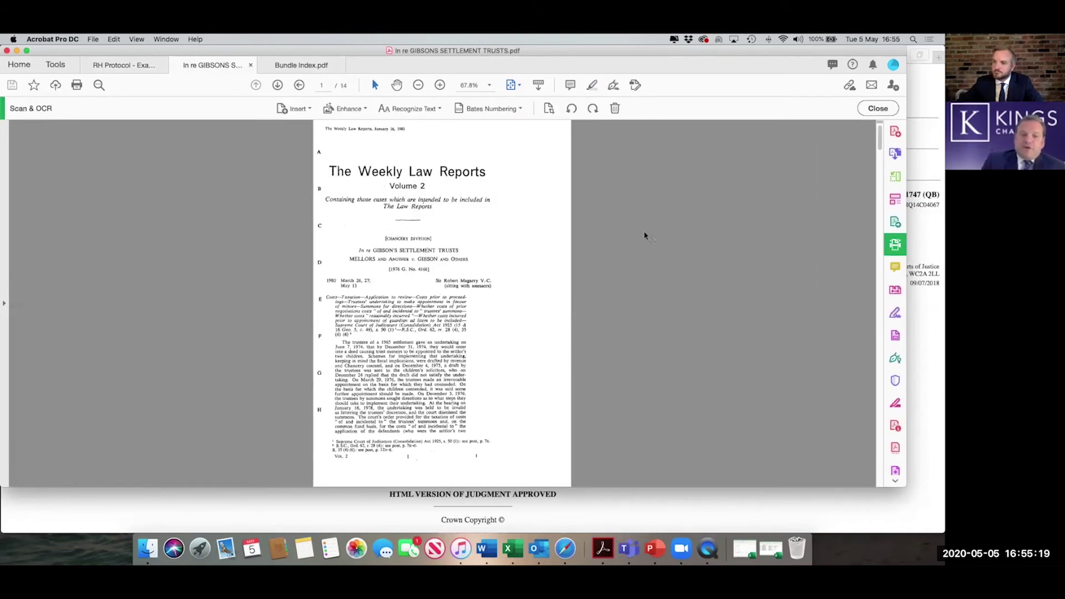
scroll(645, 236, "down", 3)
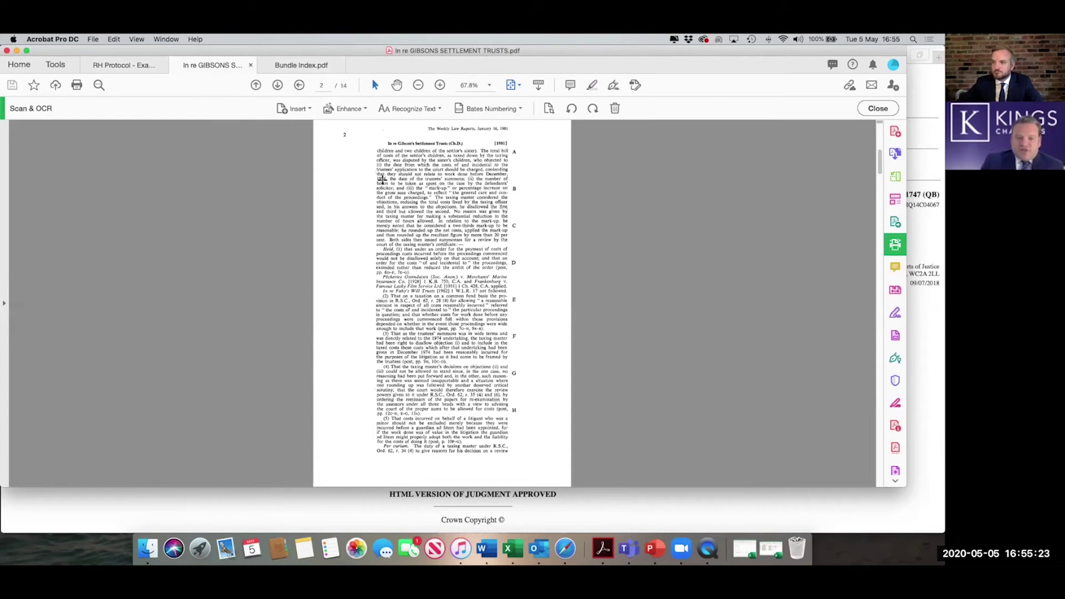
left_click_drag(378, 171, 486, 232)
left_click(486, 232)
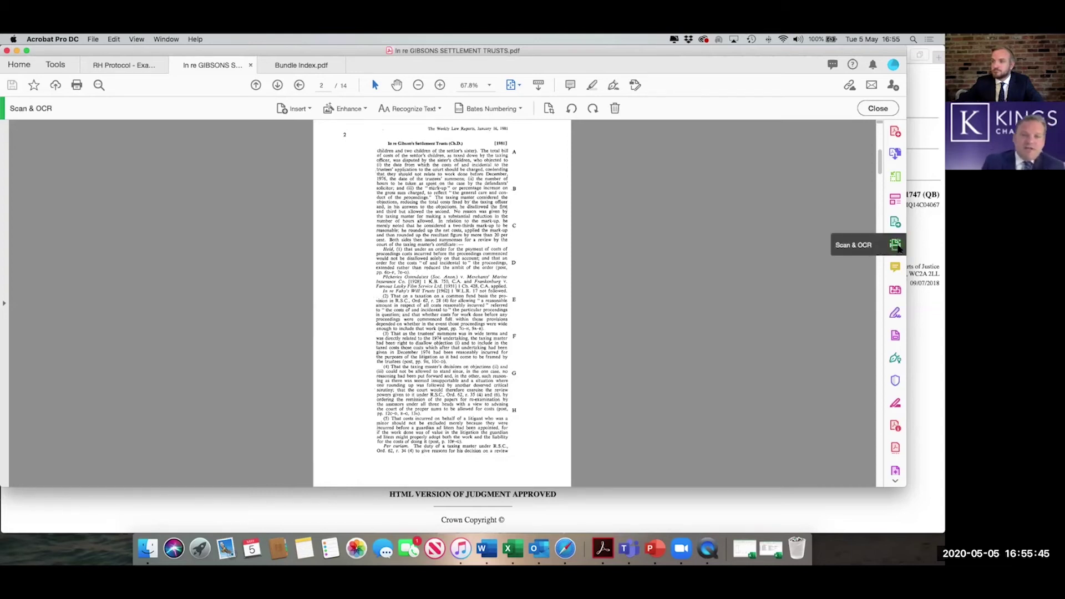
- Run text recognition on only the current page (page 2) of the Gibsons authority, in English (UK)
left_click(439, 110)
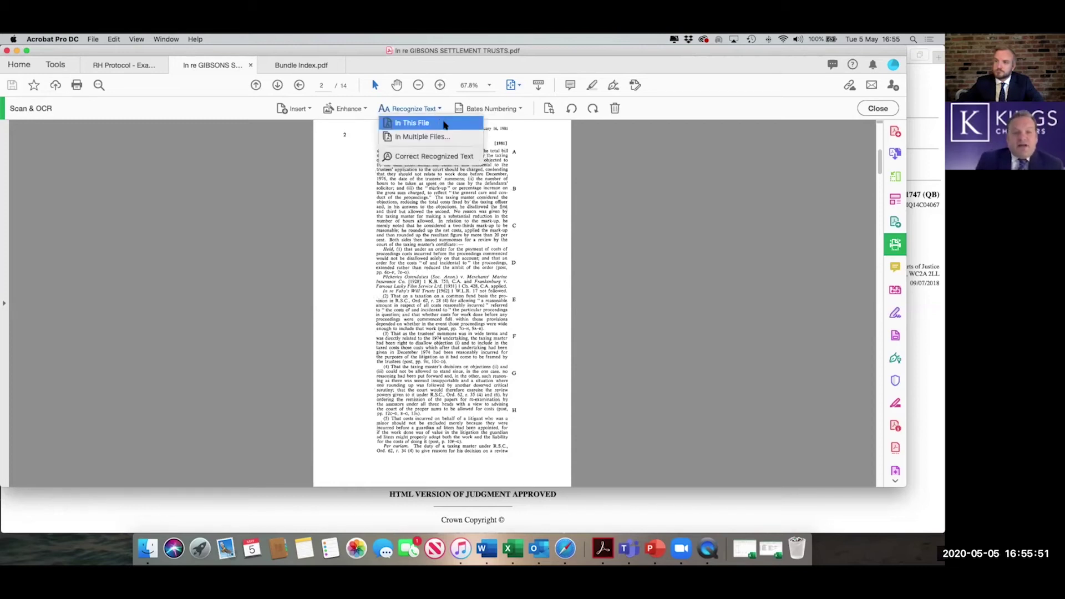
left_click(443, 123)
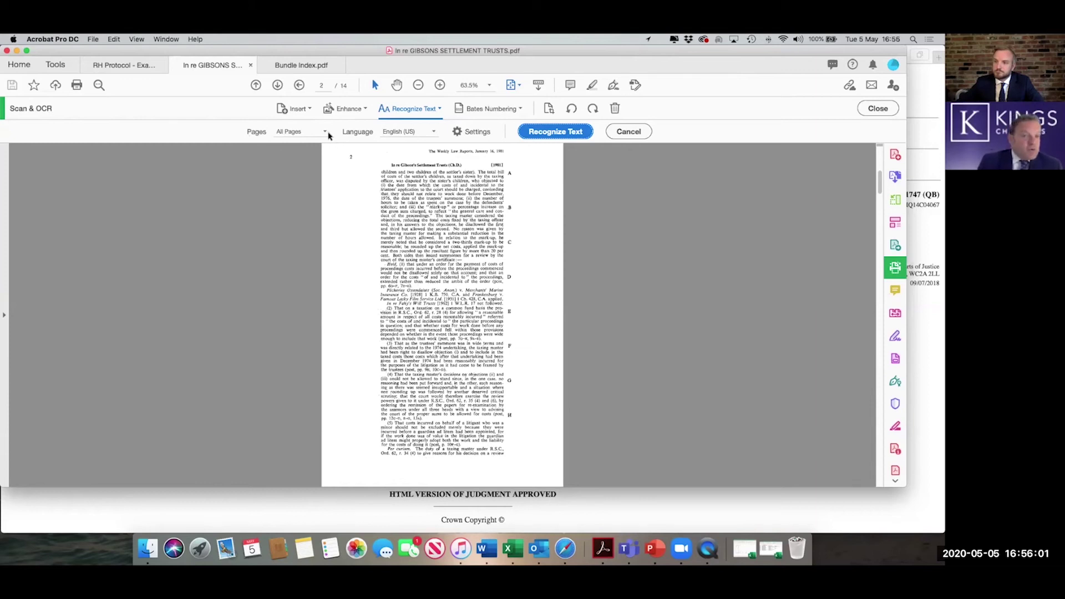
left_click(325, 133)
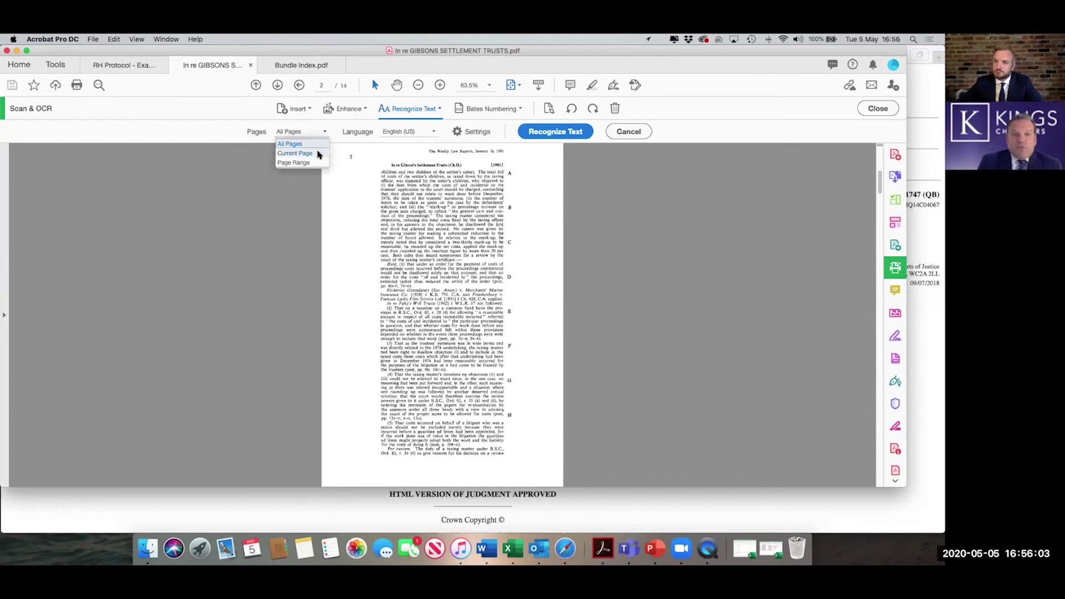
left_click(316, 154)
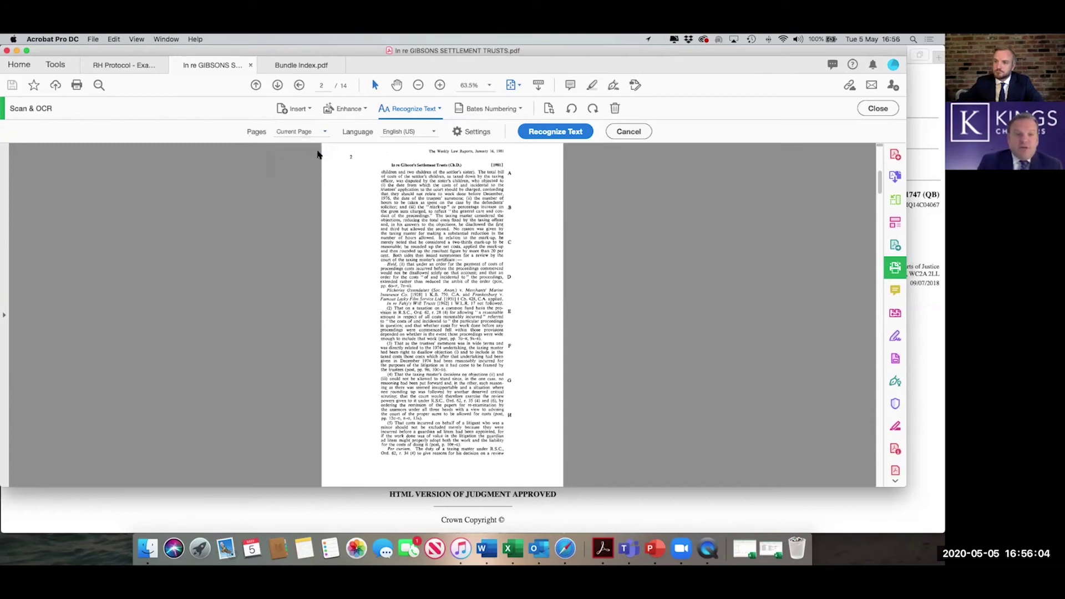
left_click(435, 133)
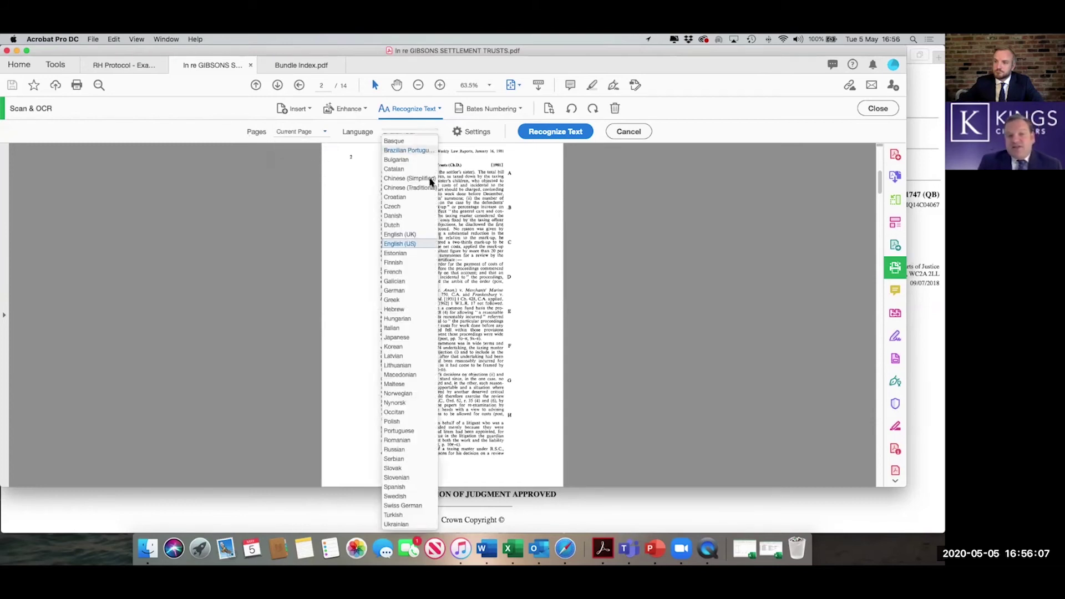
left_click(422, 236)
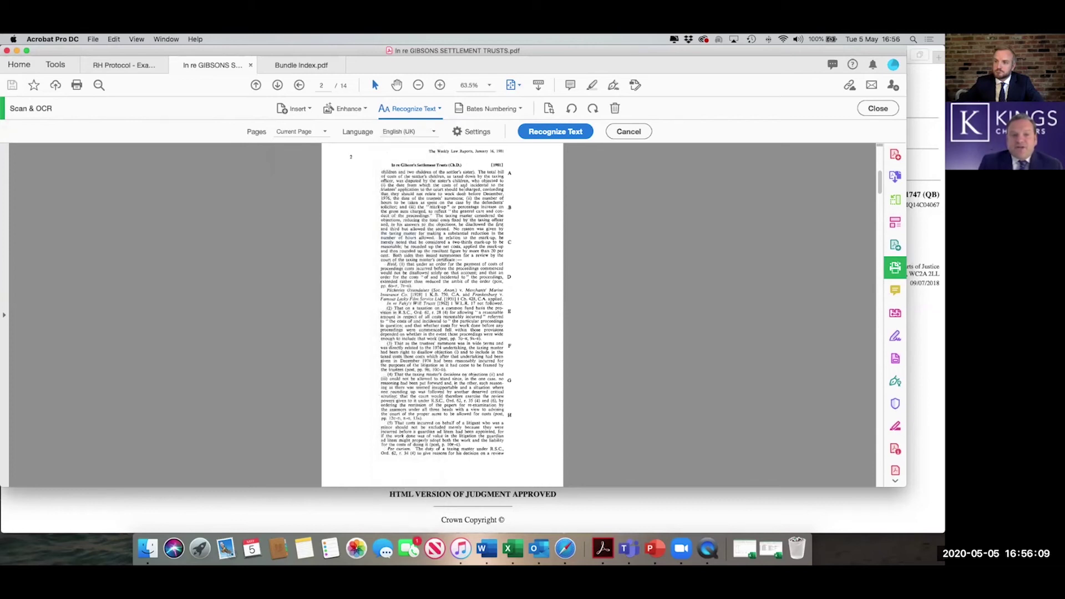
left_click(554, 132)
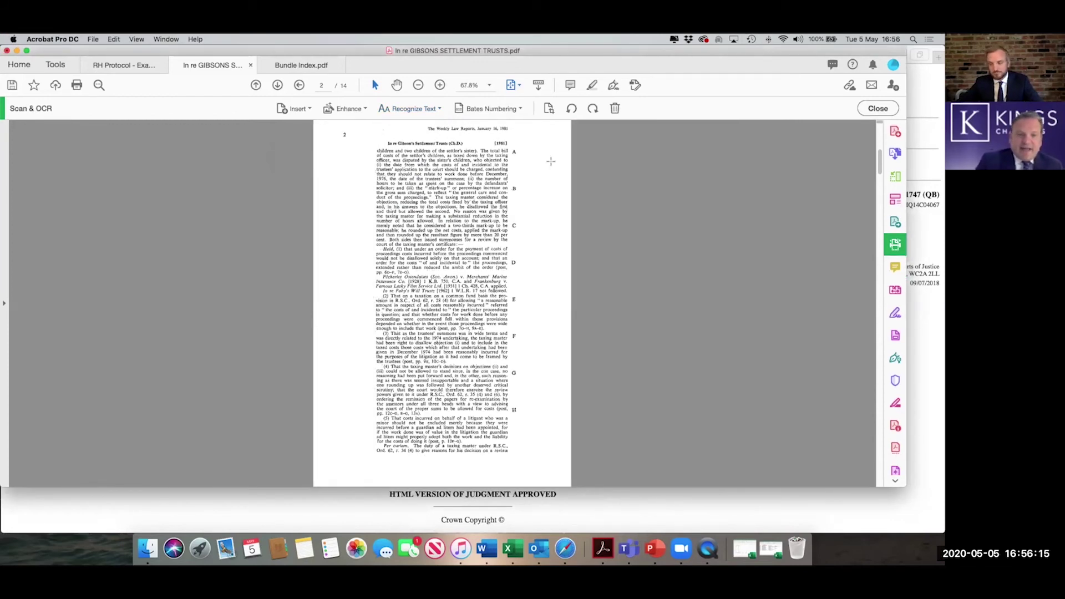
- Search the recognised document for 'taxing', step through each match, then close the search
left_click(877, 108)
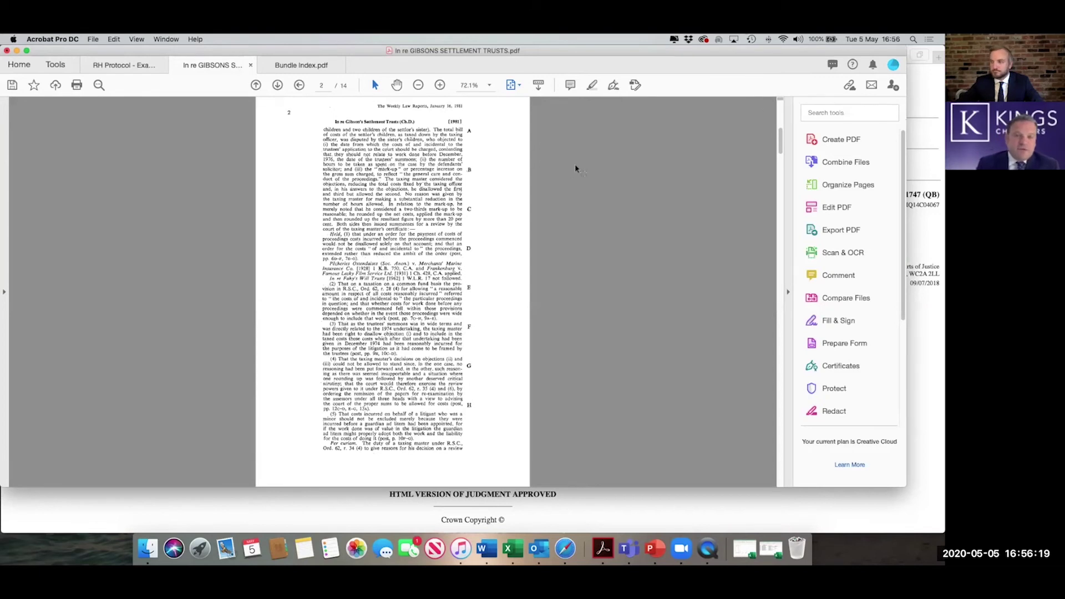
key("super+f")
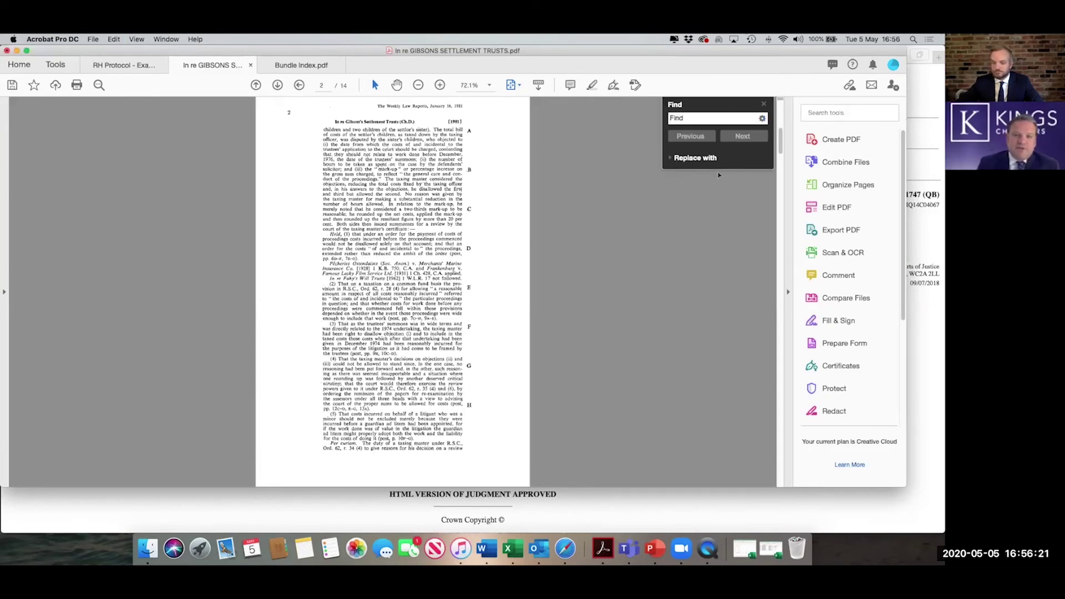
type("taxing")
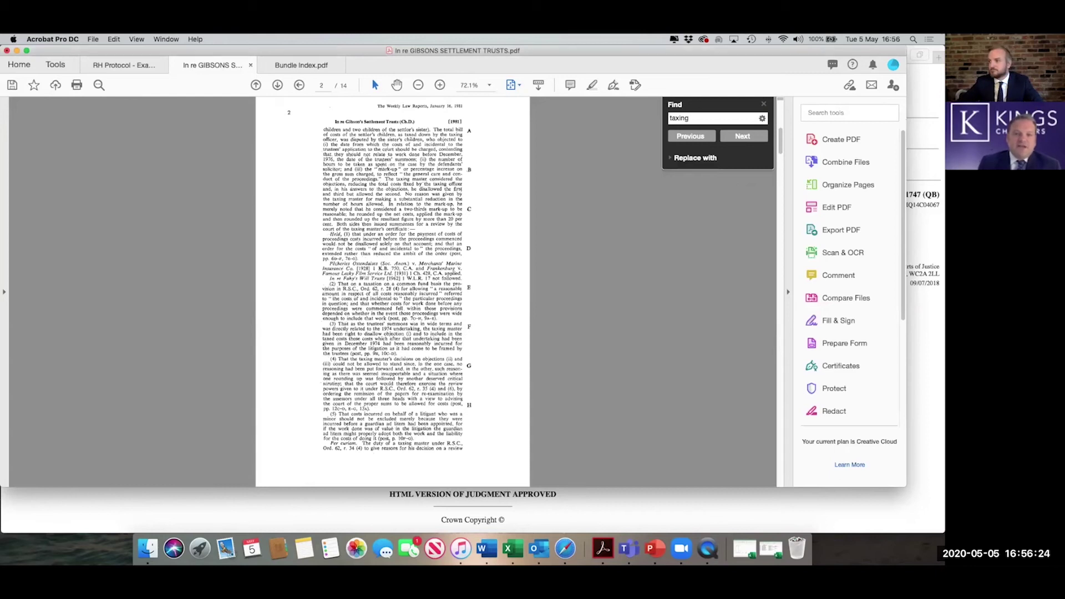
key("Return")
key("Return")
key("Return")
key("Return")
key("Return")
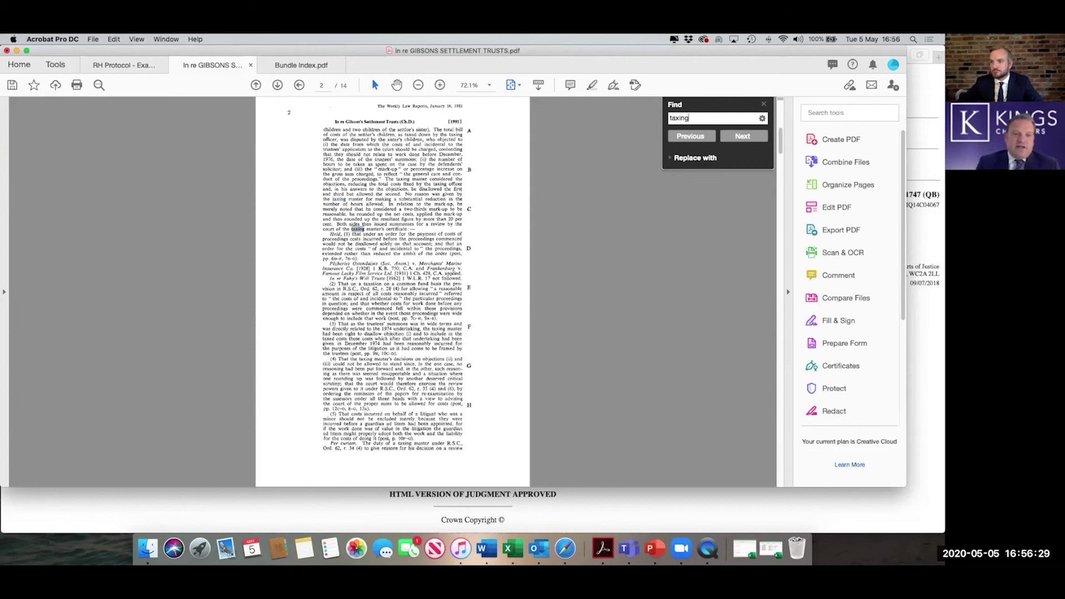
key("Return")
key("Return")
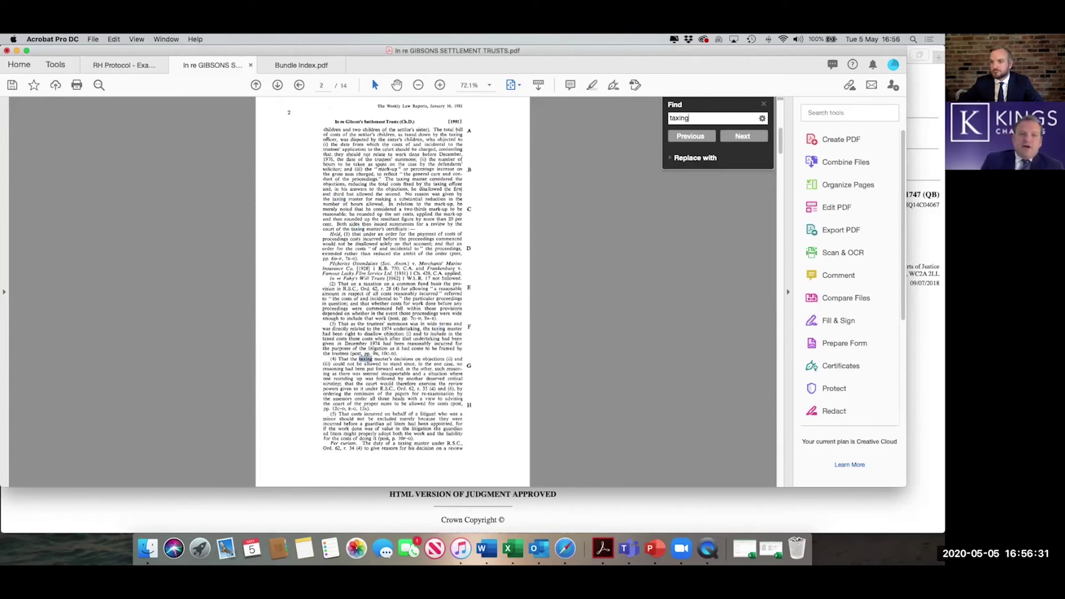
key("Return")
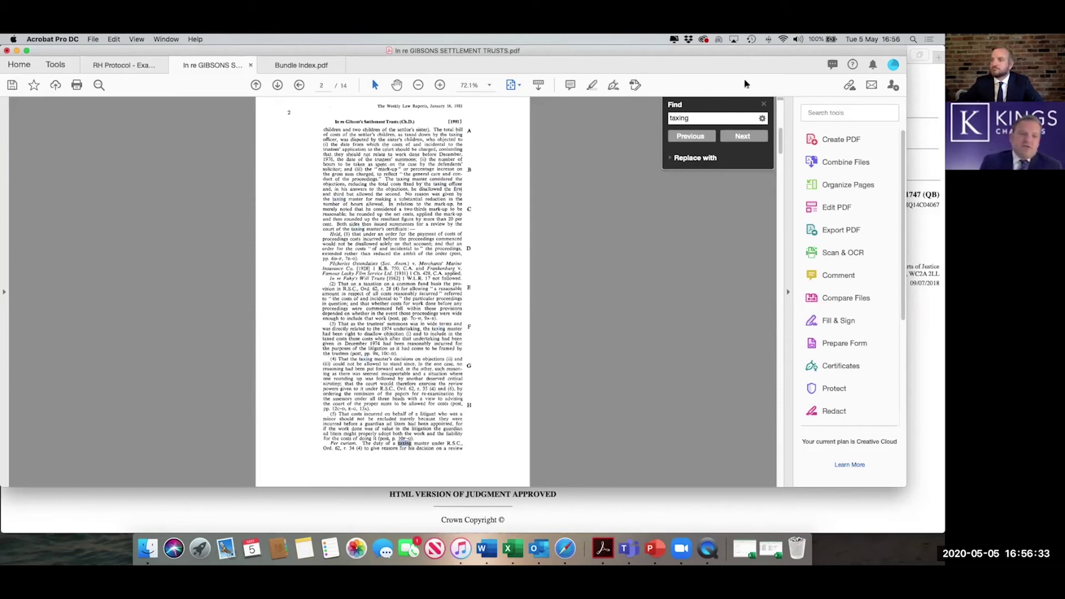
left_click(764, 105)
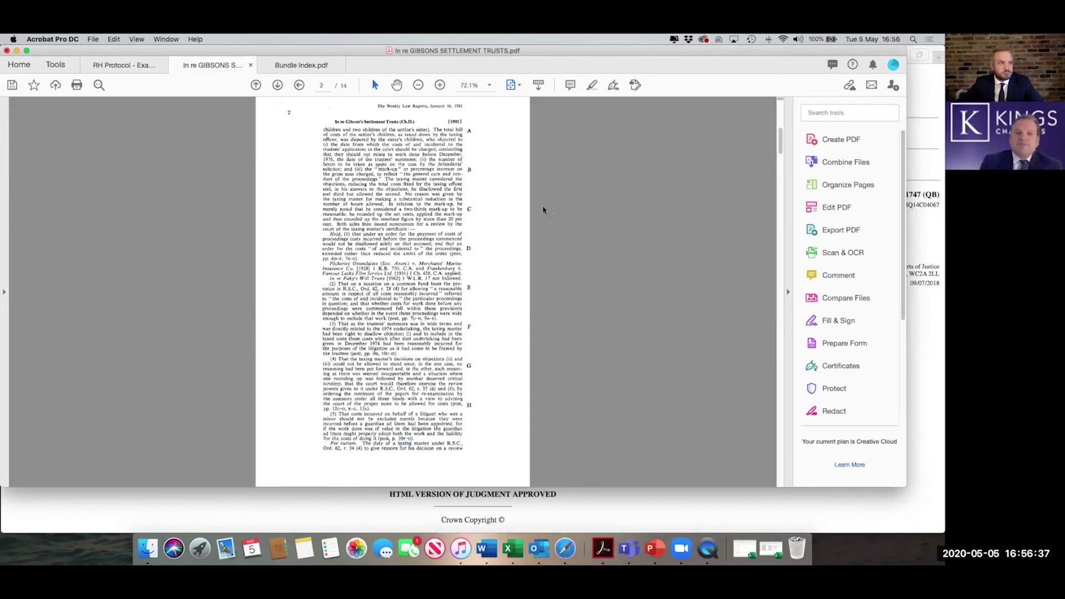
key("ctrl+Up")
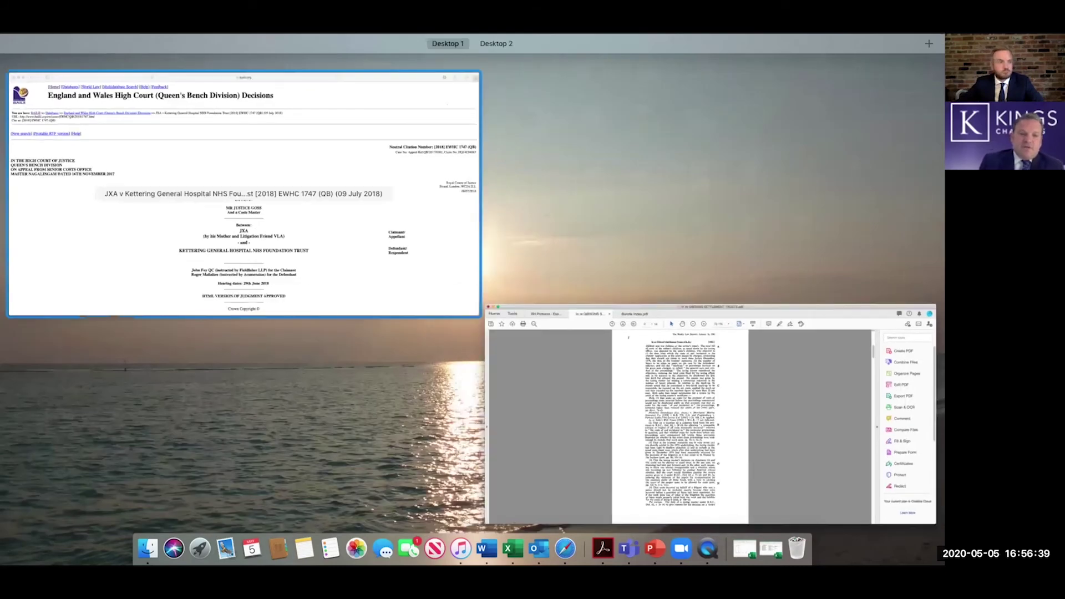
- Bring Acrobat to the front and switch to the RH Protocol - Example Bundle document
left_click(756, 393)
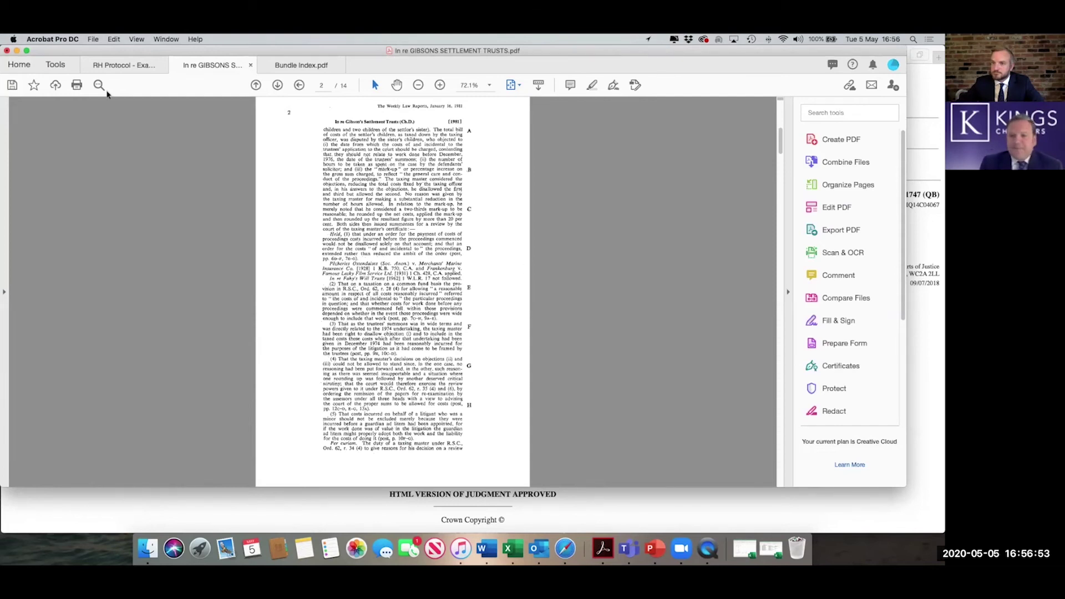
left_click(115, 69)
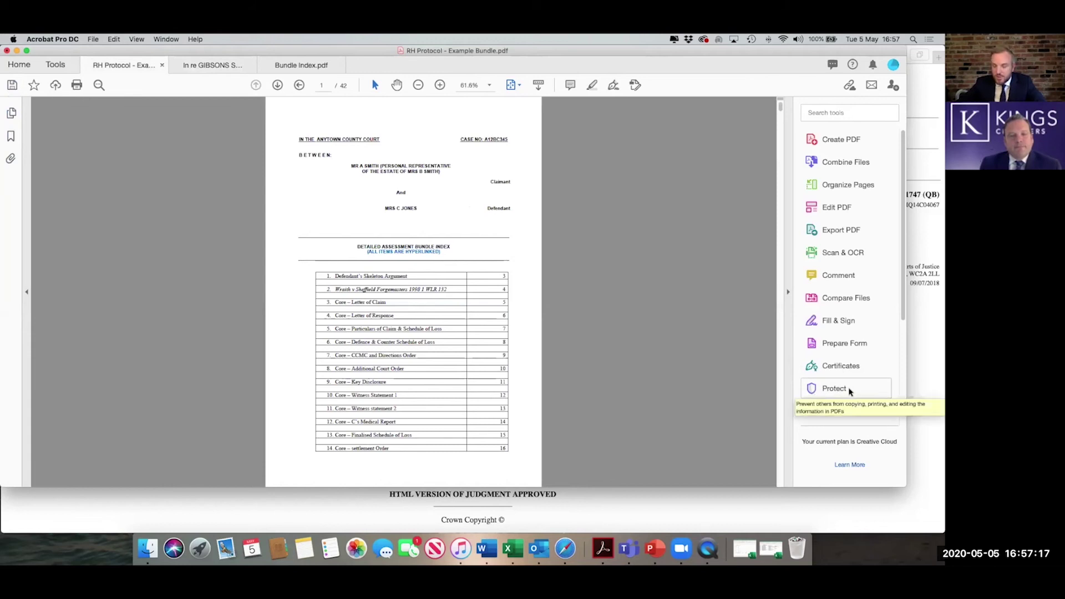
- Apply a viewing password to the RH Protocol bundle, entering and confirming the password
left_click(851, 388)
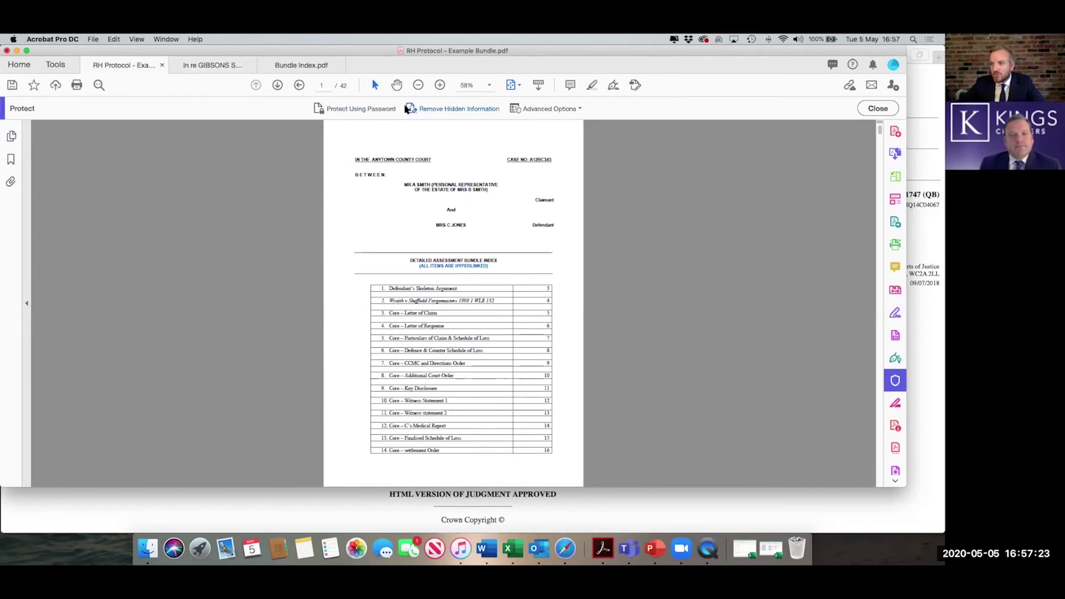
left_click(360, 111)
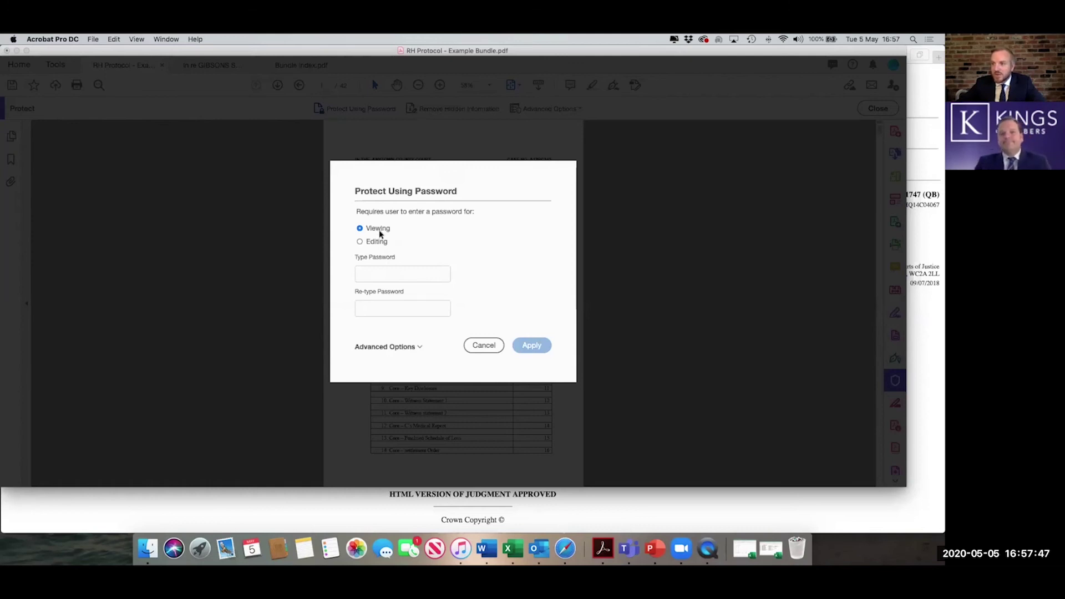
left_click(390, 273)
type("••")
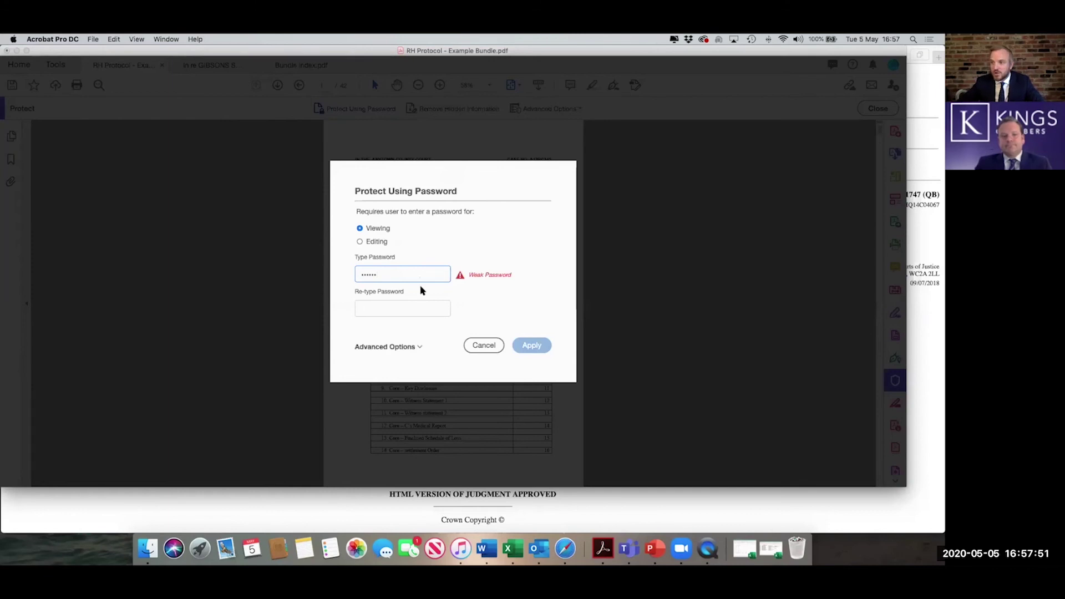
left_click(422, 304)
type("••••••")
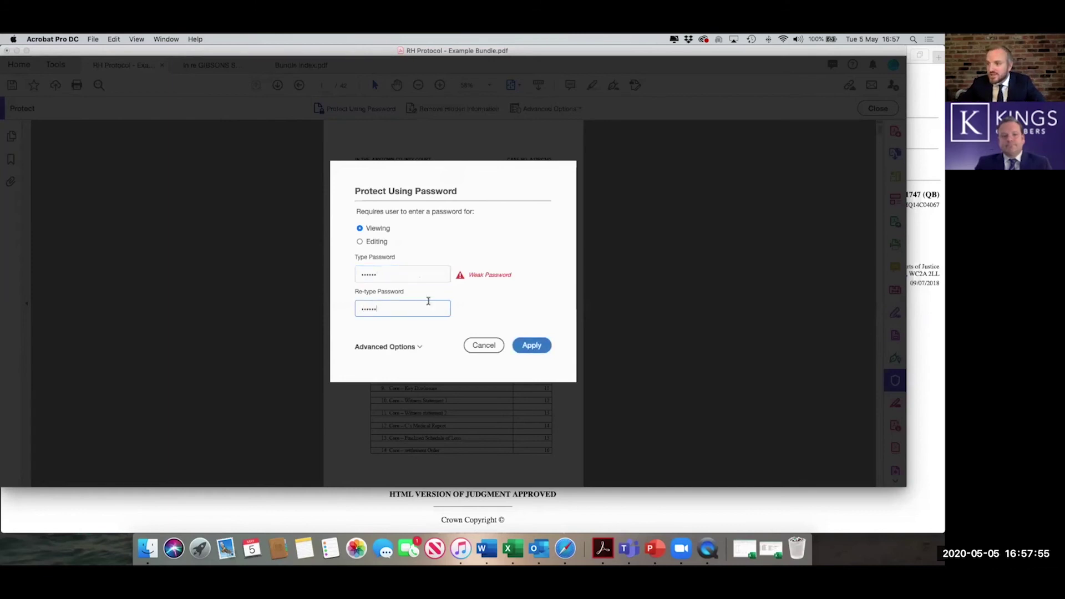
left_click(527, 346)
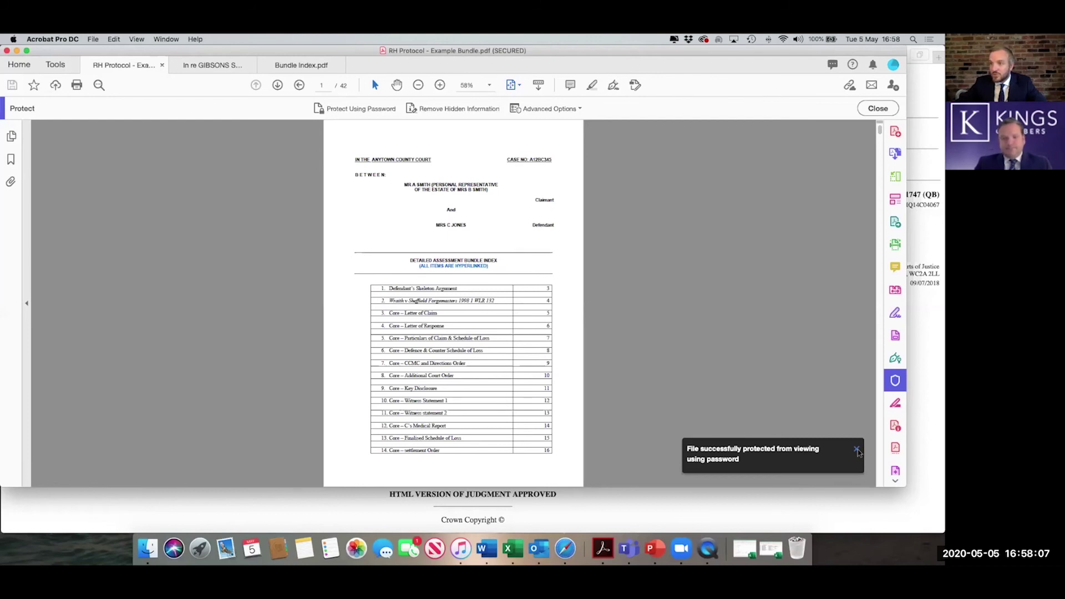
- Dismiss the protection notice, leave the Protect tools, and close the RH Protocol bundle
left_click(857, 451)
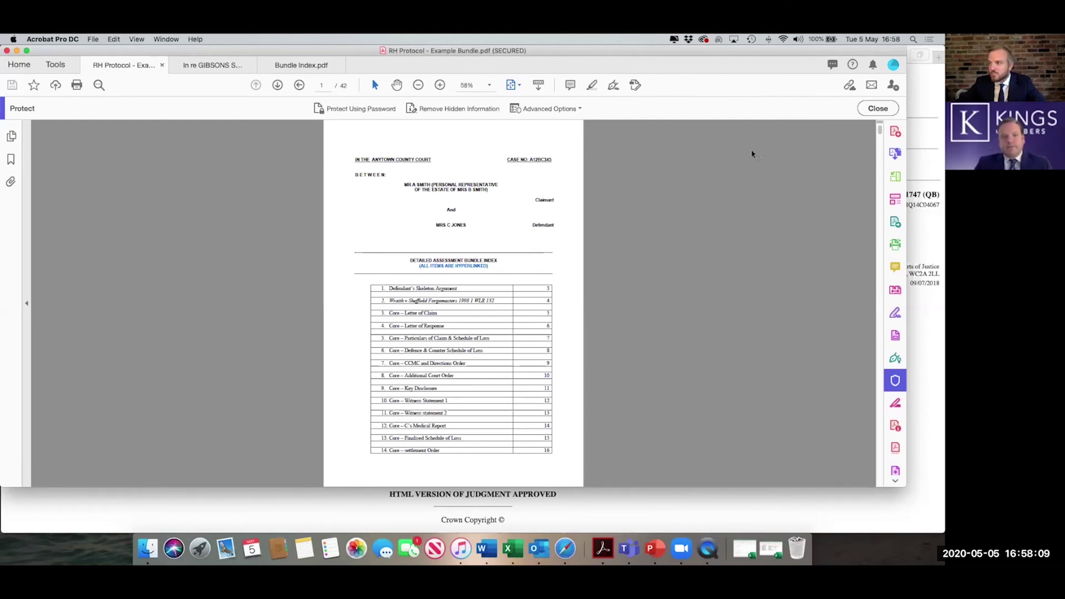
left_click(878, 109)
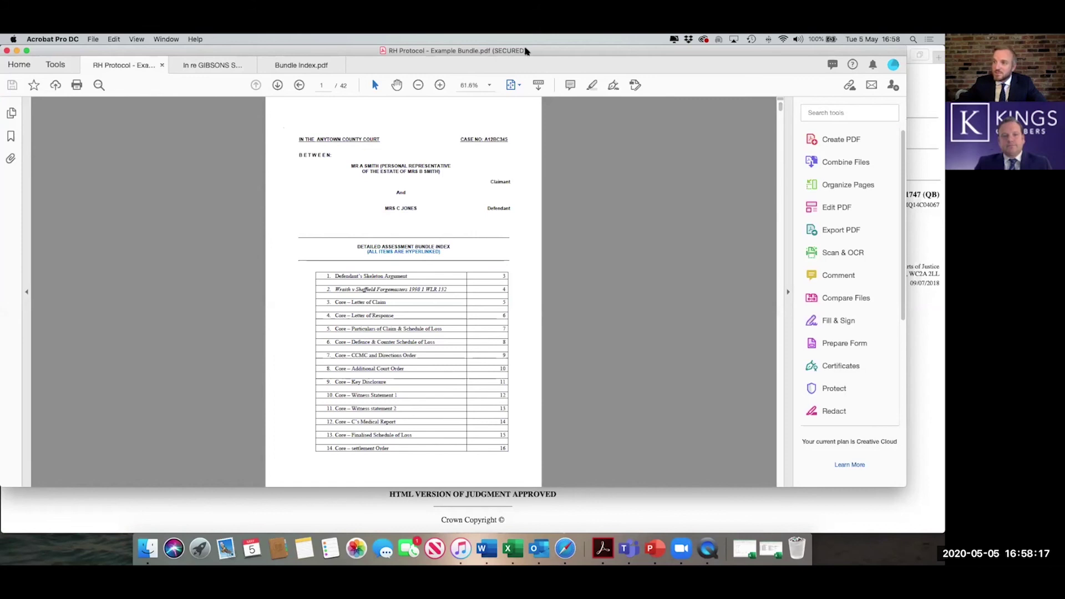
left_click(161, 66)
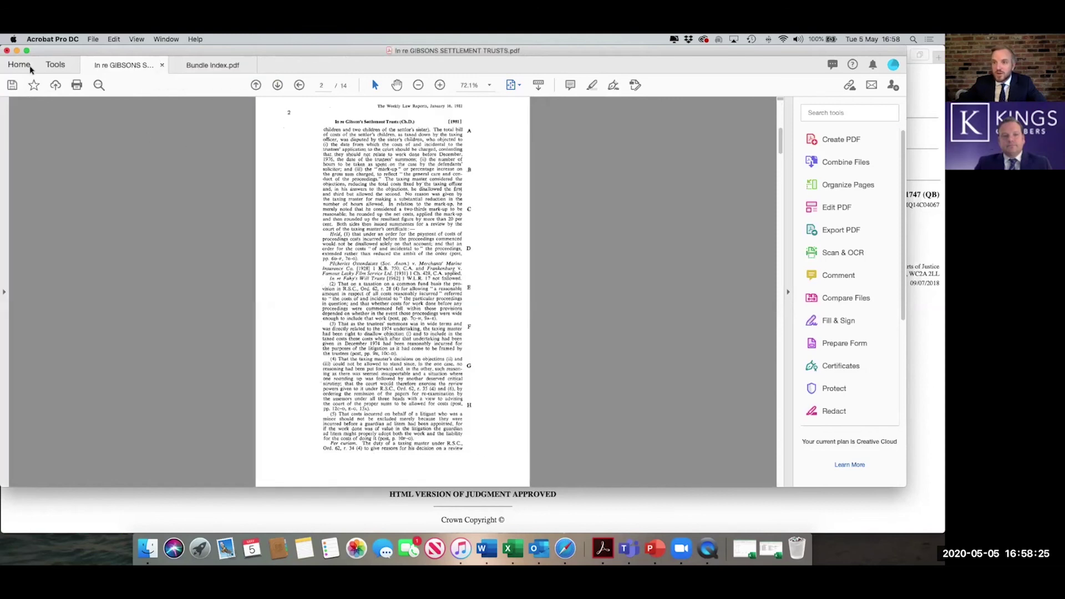
- Reopen the bundle from Recent files by entering its open password
left_click(28, 66)
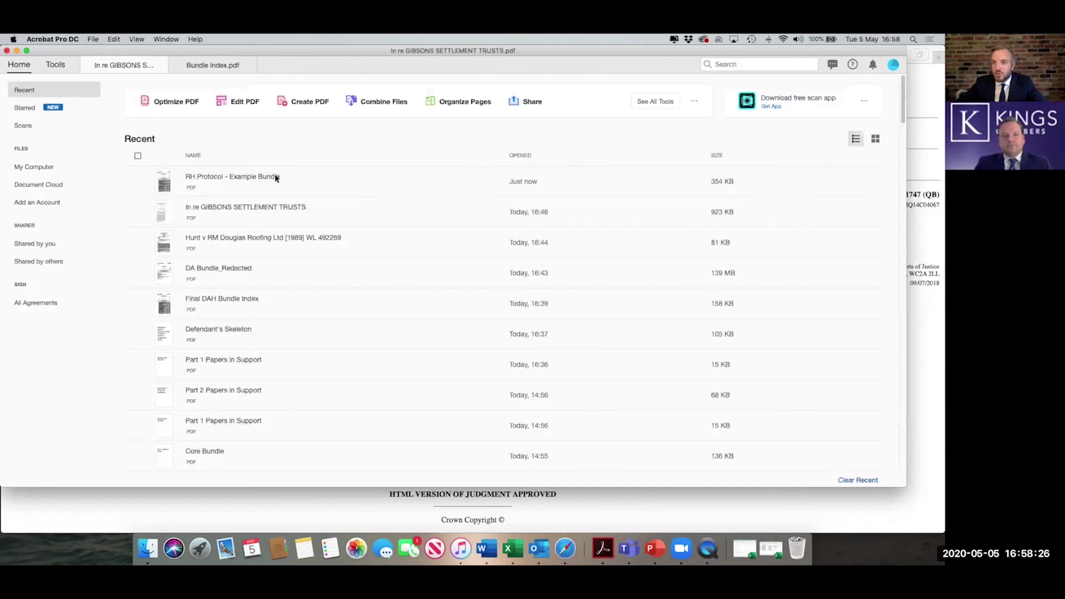
left_click(329, 183)
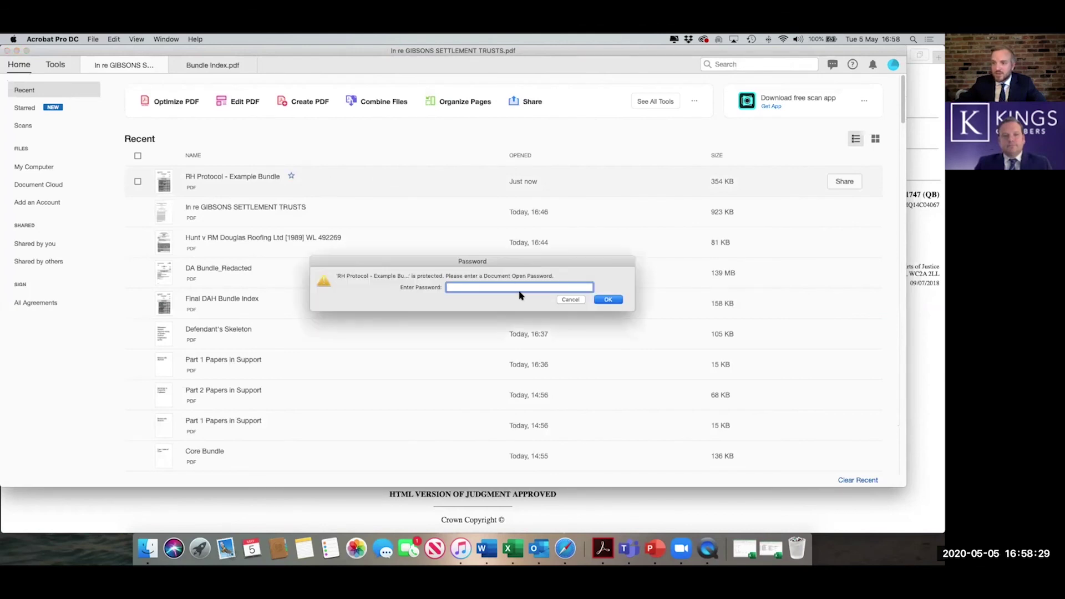
type("••••••")
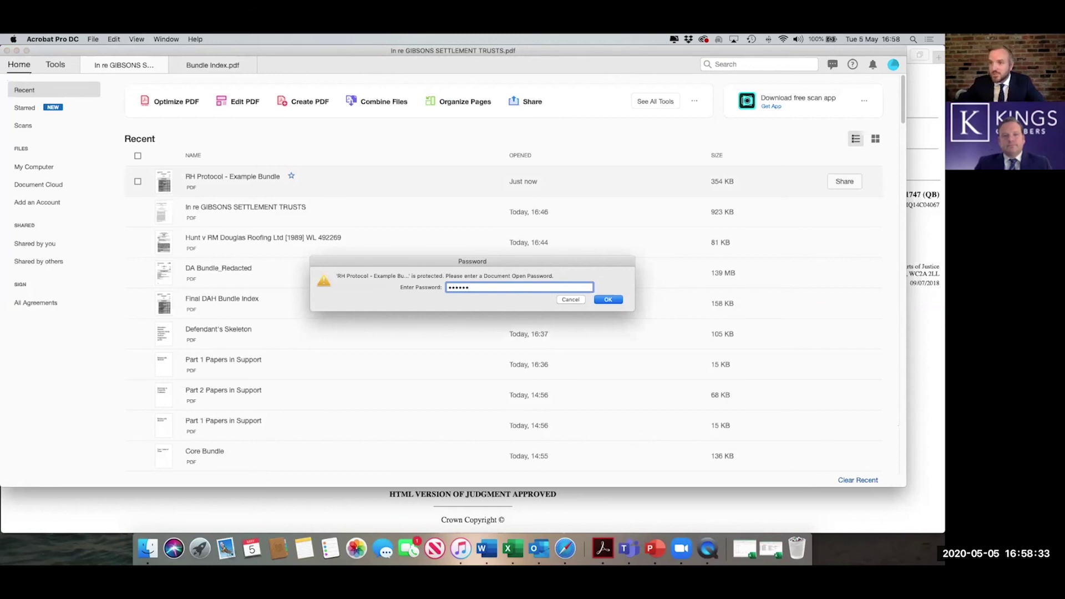
key("Return")
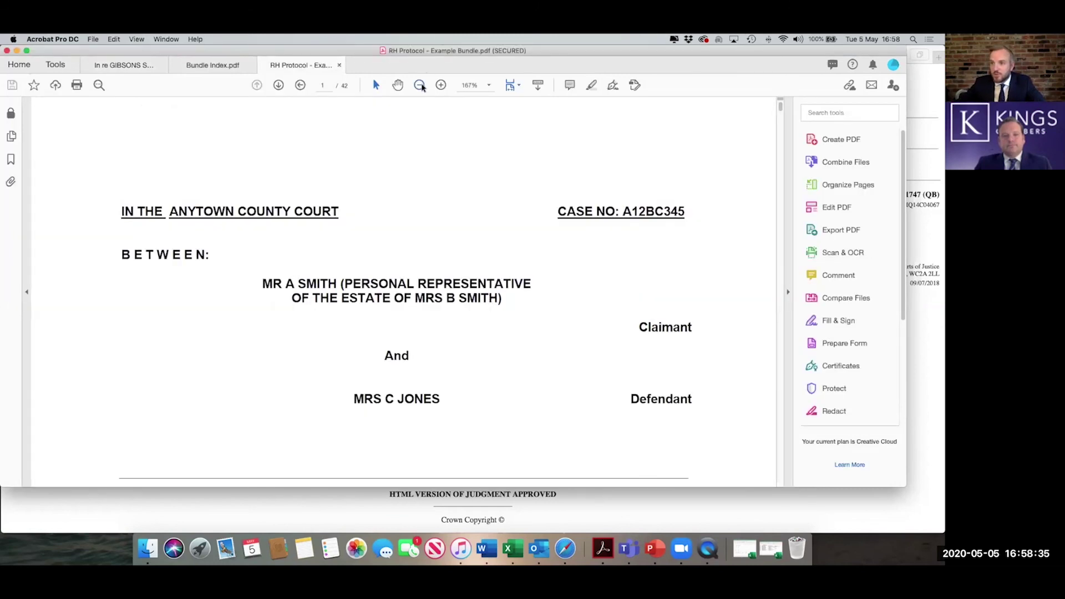
left_click(420, 86)
- Change the bundle's Security Method to No Security in its permission details and confirm
left_click(421, 85)
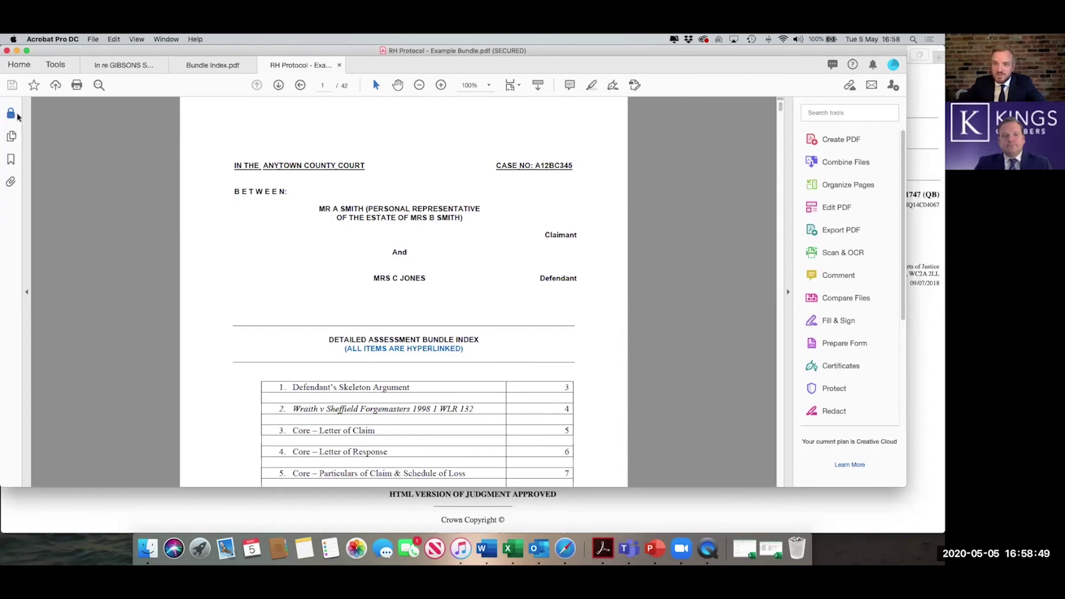
left_click(10, 115)
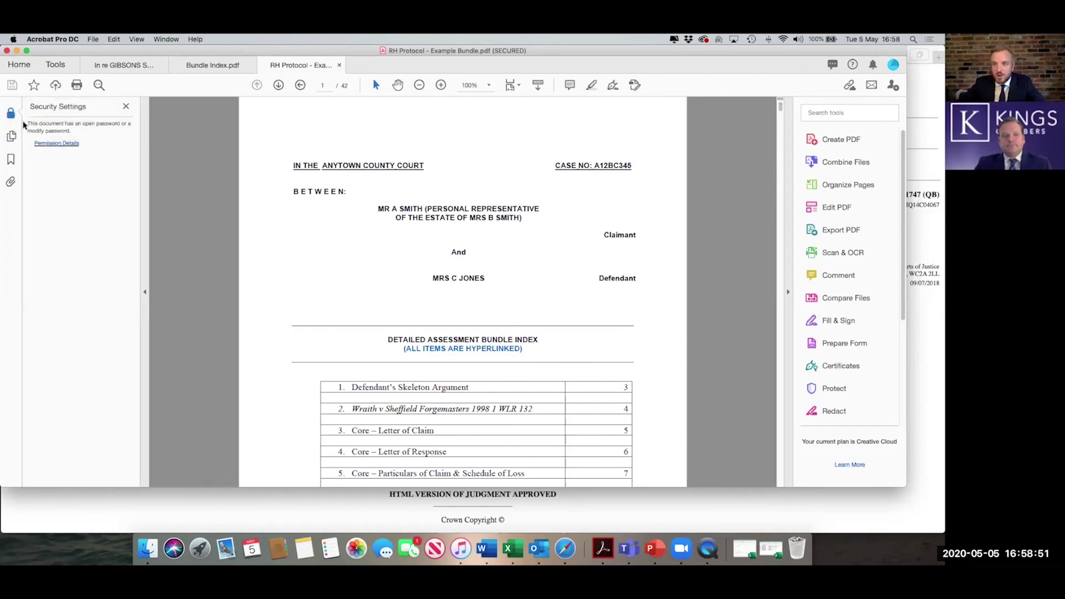
left_click(70, 145)
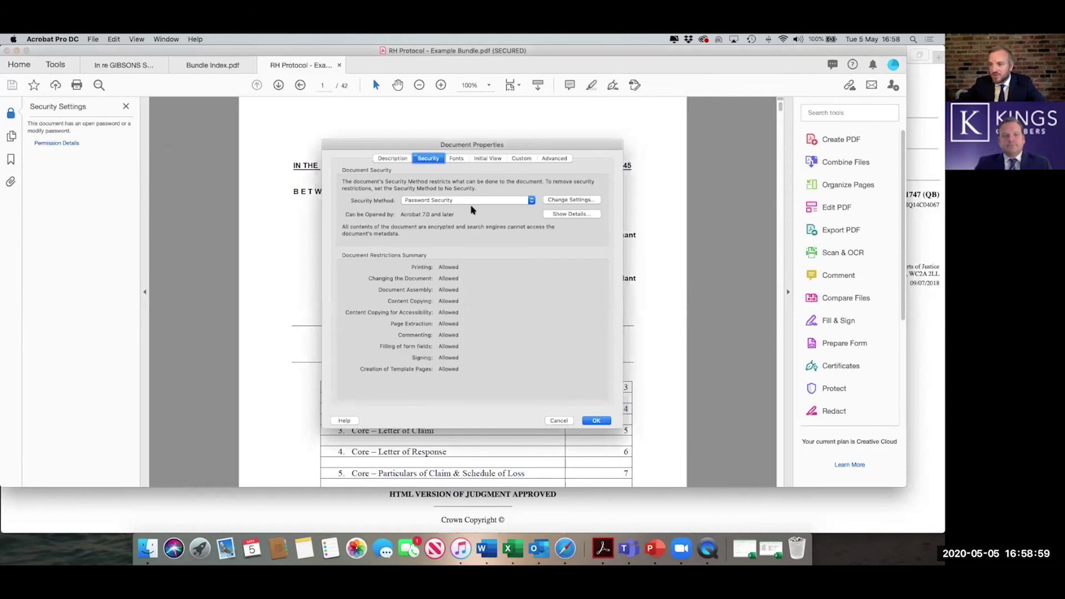
left_click(531, 201)
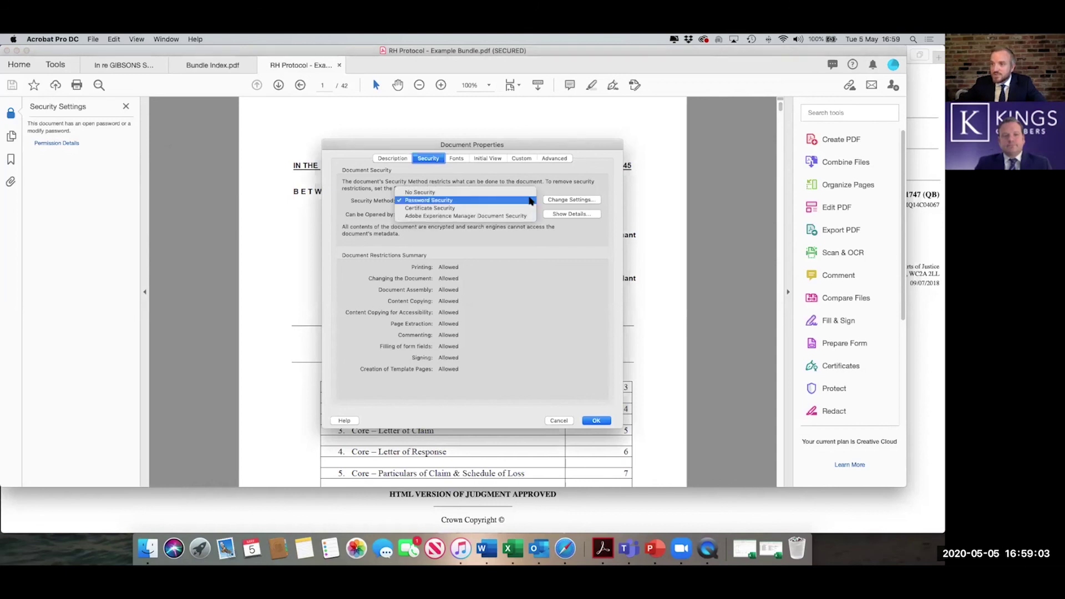
left_click(520, 193)
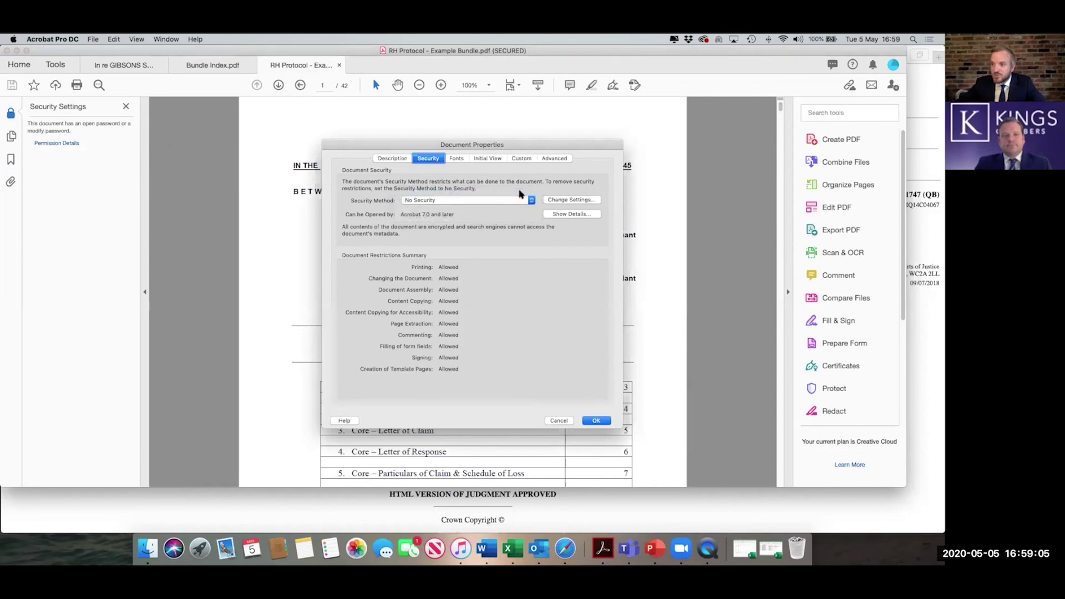
left_click(531, 233)
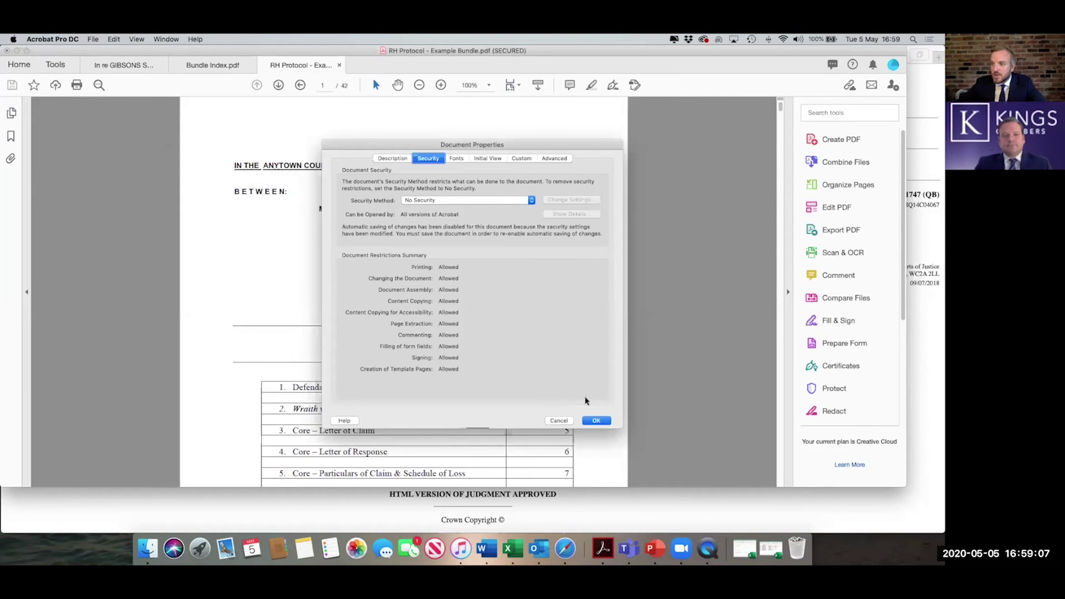
left_click(597, 421)
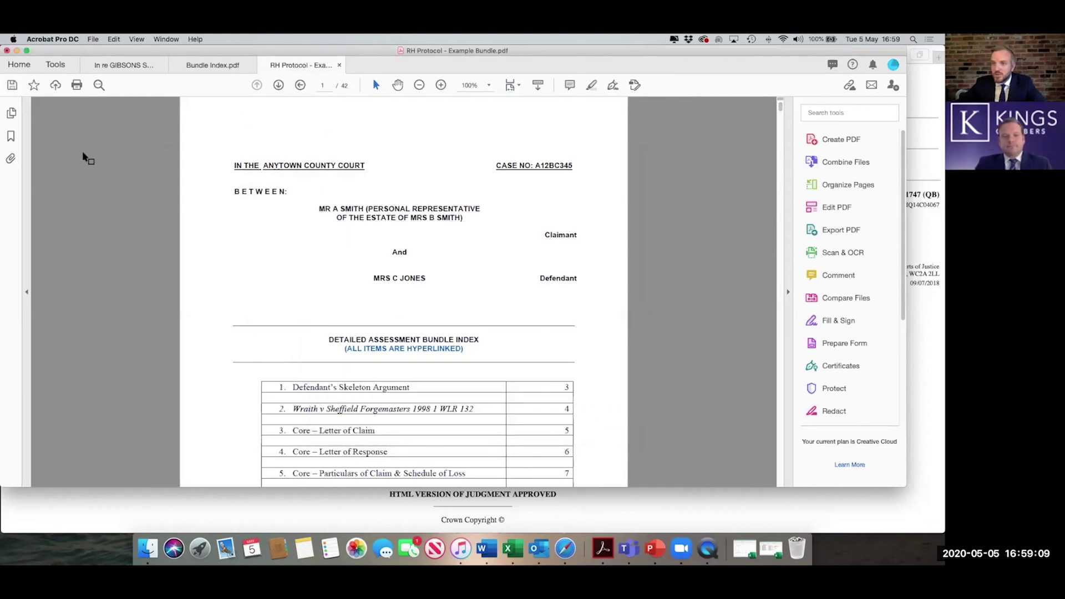
- Save RH Protocol - Example Bundle.pdf with its security removed
left_click(12, 85)
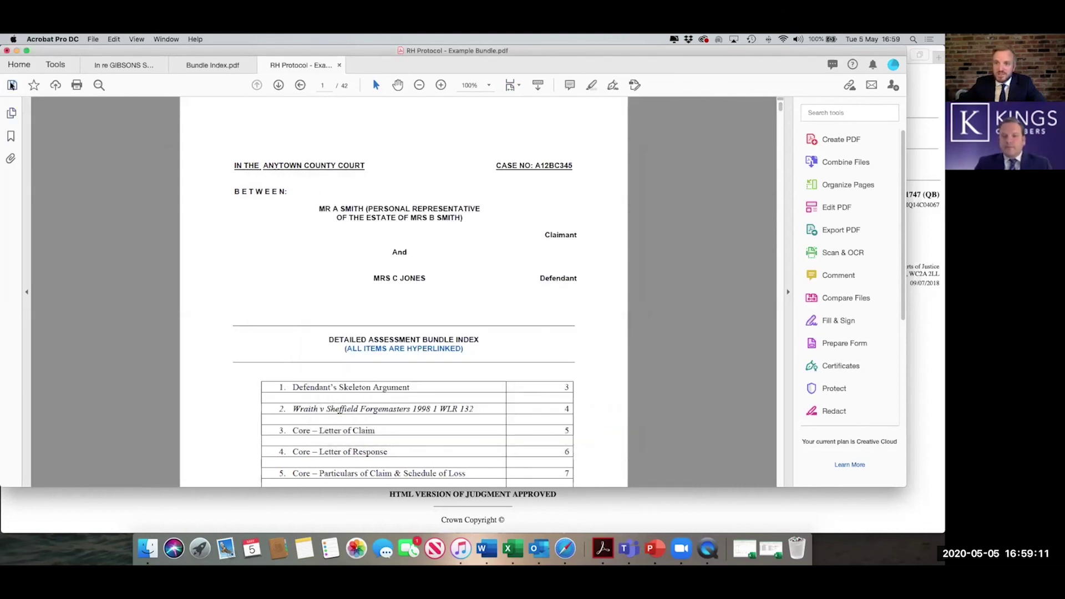